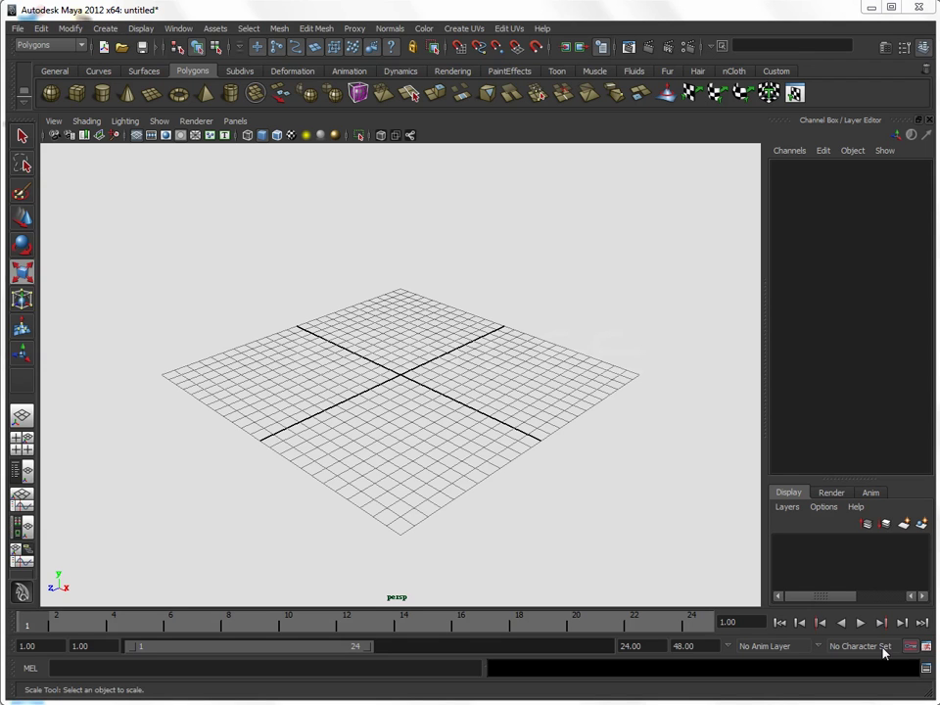
Open the Create menu to reach Polygon Primitives
click(102, 30)
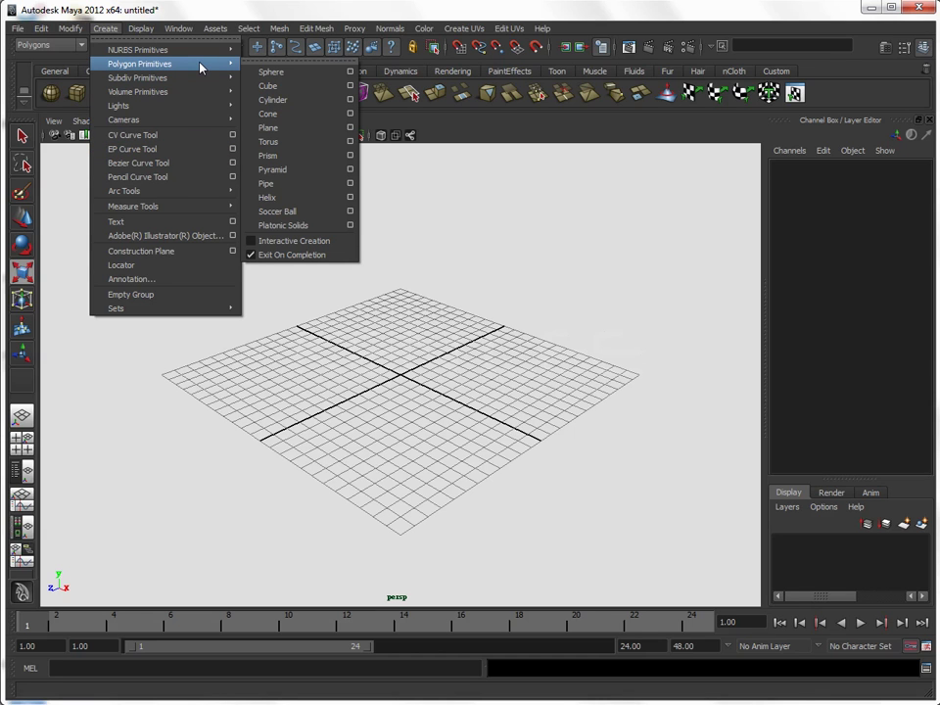
mouse_move(140, 64)
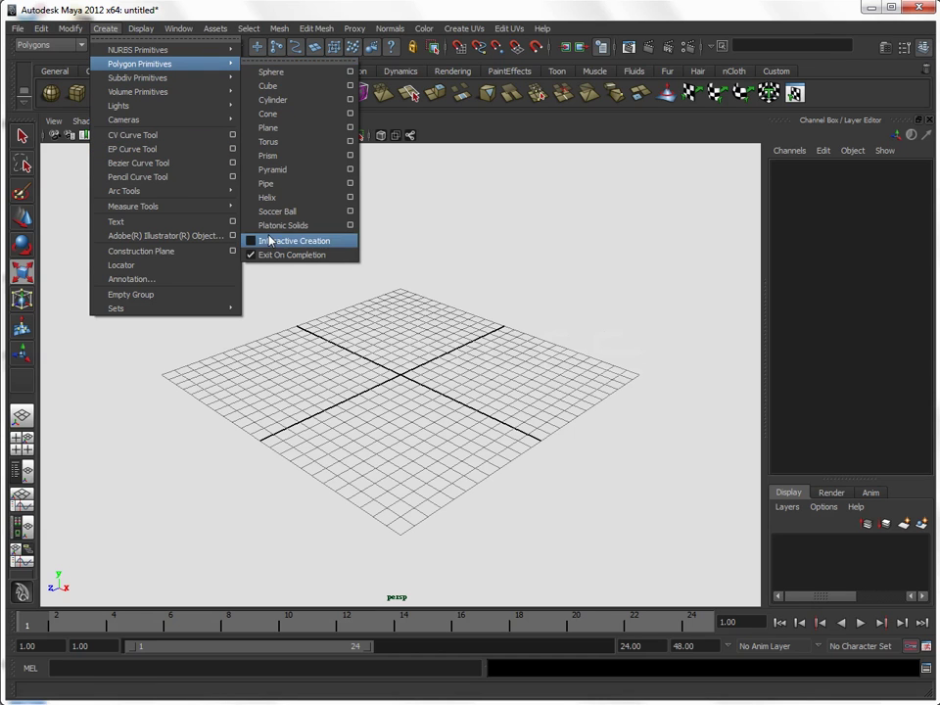
Turn on Interactive Creation and draw a test polygon cube on the grid
click(269, 240)
click(105, 29)
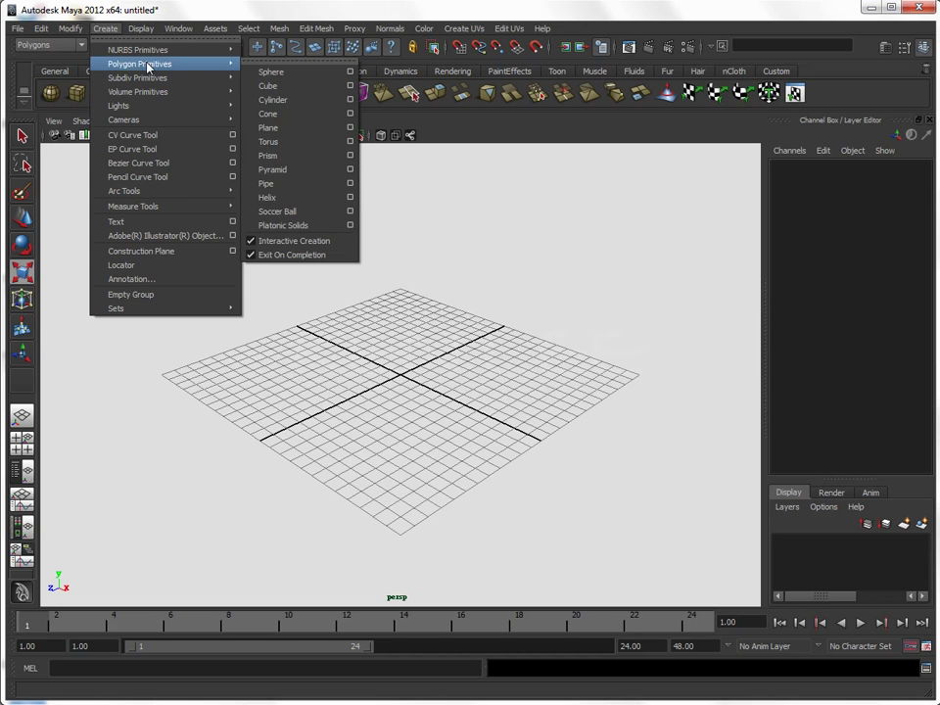
click(281, 89)
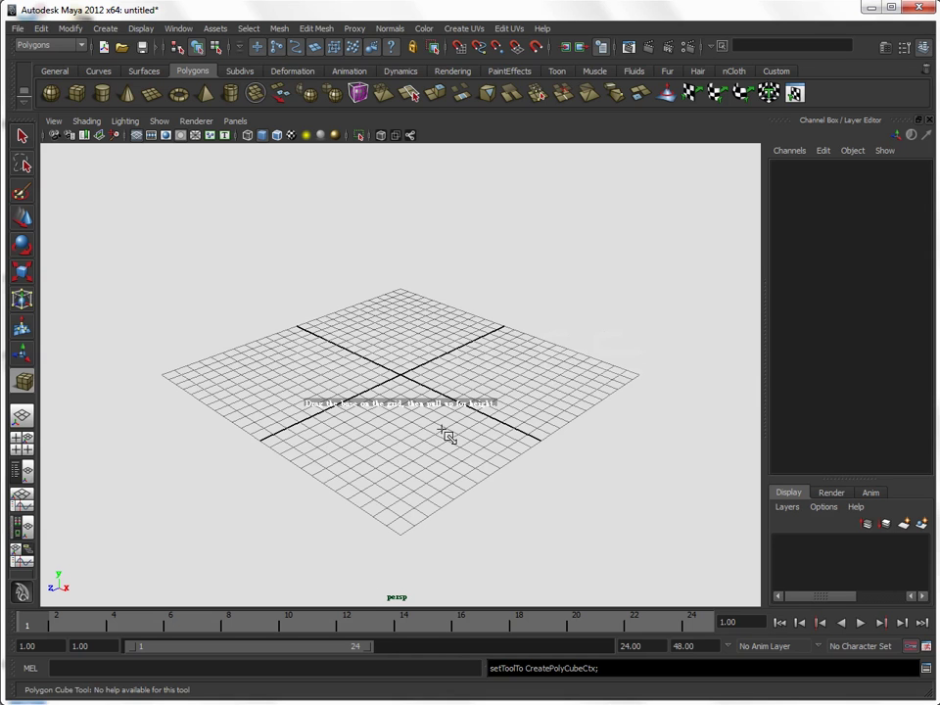
mouse_move(409, 322)
mouse_down()
mouse_move(479, 400)
mouse_move(497, 279)
mouse_up()
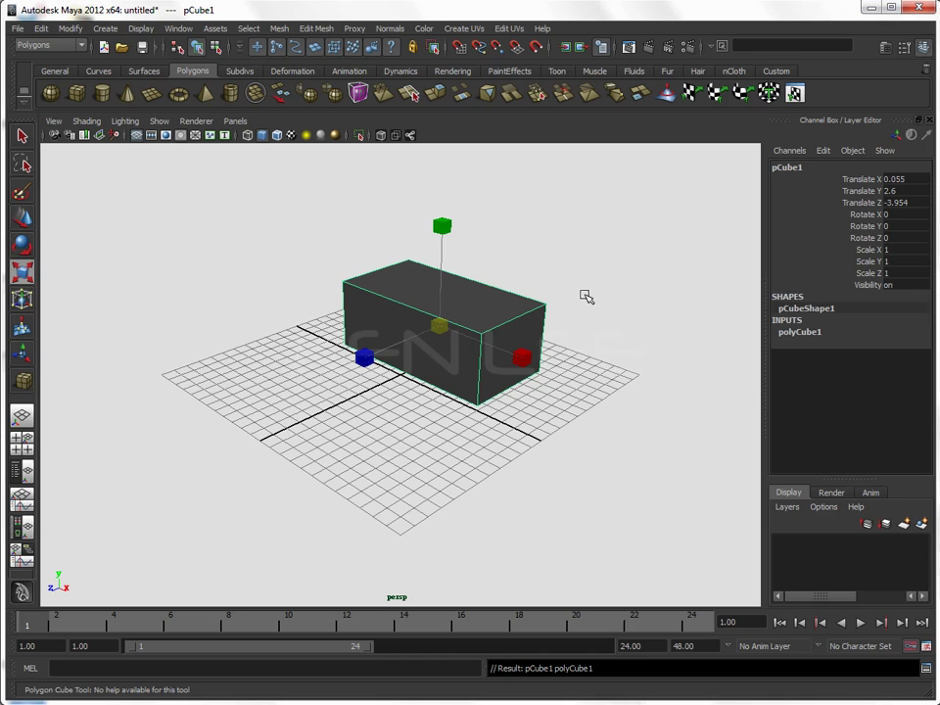
Delete the test cube and turn off Interactive Creation for polygon primitives
key(Delete)
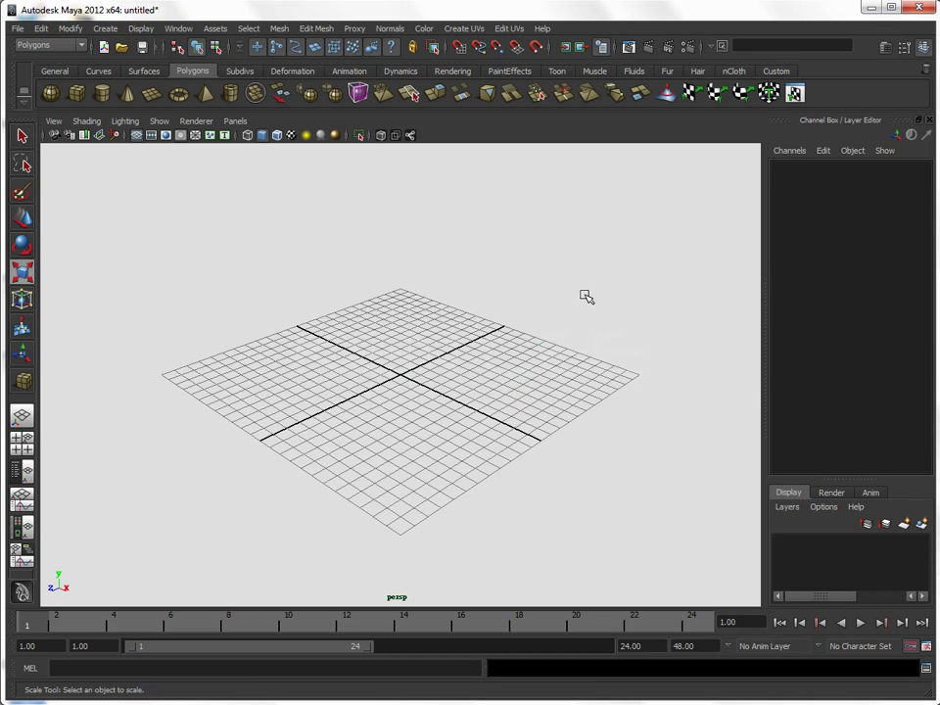
click(106, 29)
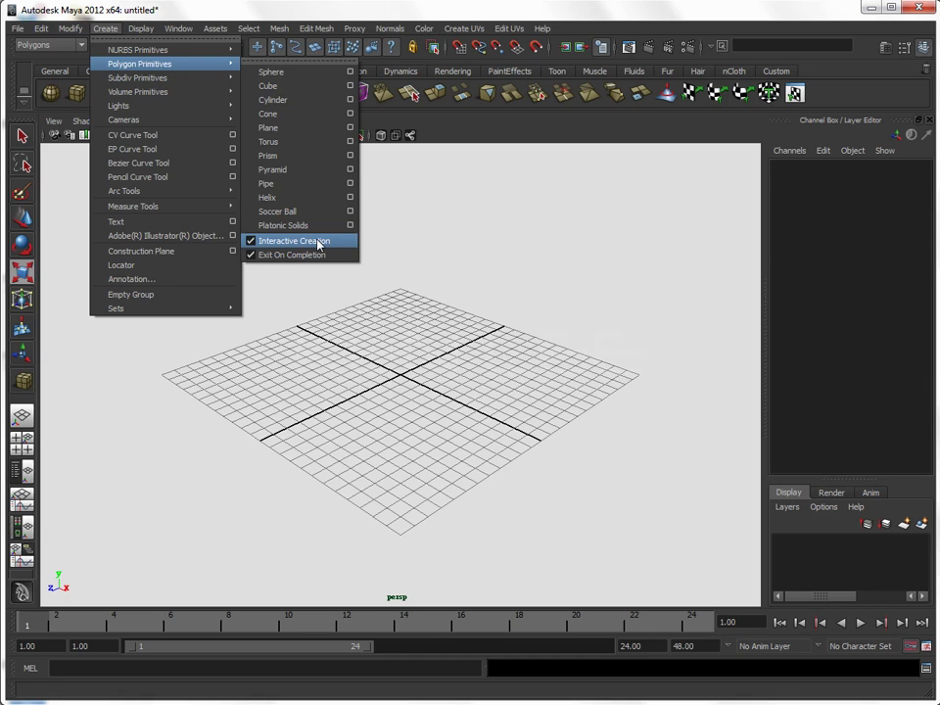
click(317, 242)
mouse_move(139, 63)
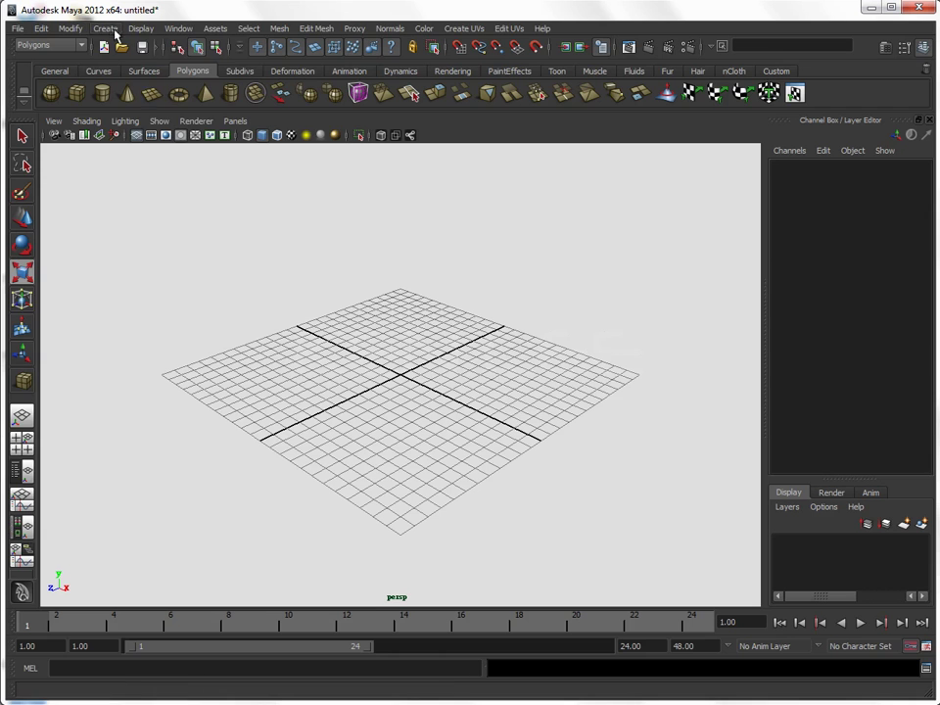
Create a default polygon cube, pCube1, at the origin and keep it selected
click(105, 28)
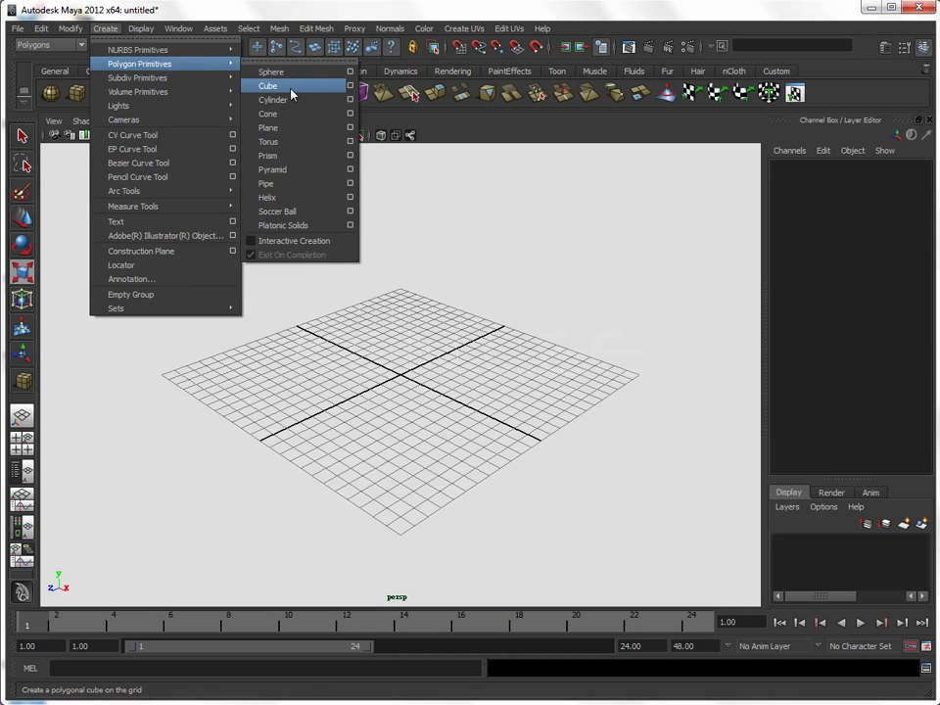
click(270, 85)
click(371, 351)
drag(371, 351, 440, 439)
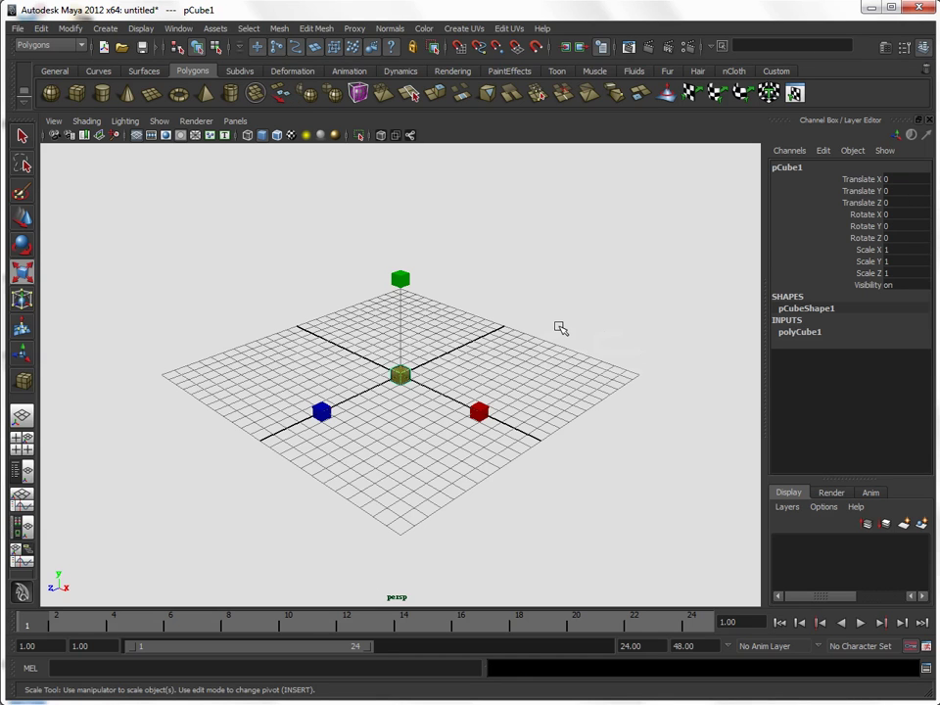
Scale pCube1 into a long flat slab of 9.067 by 0.78 by 2.632
mouse_move(402, 379)
mouse_down()
mouse_move(404, 284)
mouse_move(404, 364)
mouse_up()
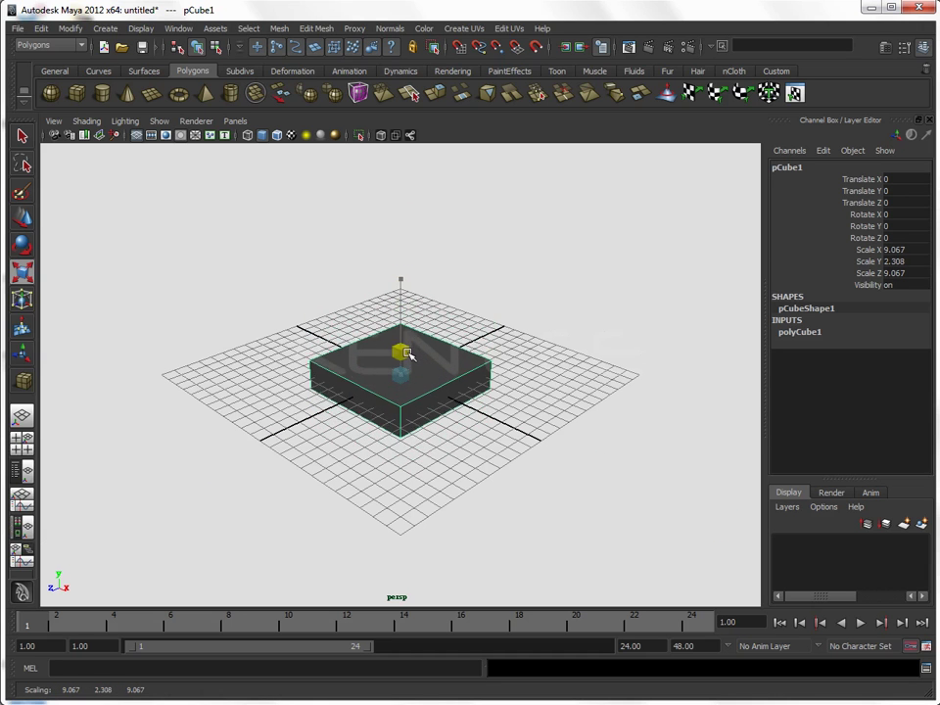
drag(327, 411, 398, 410)
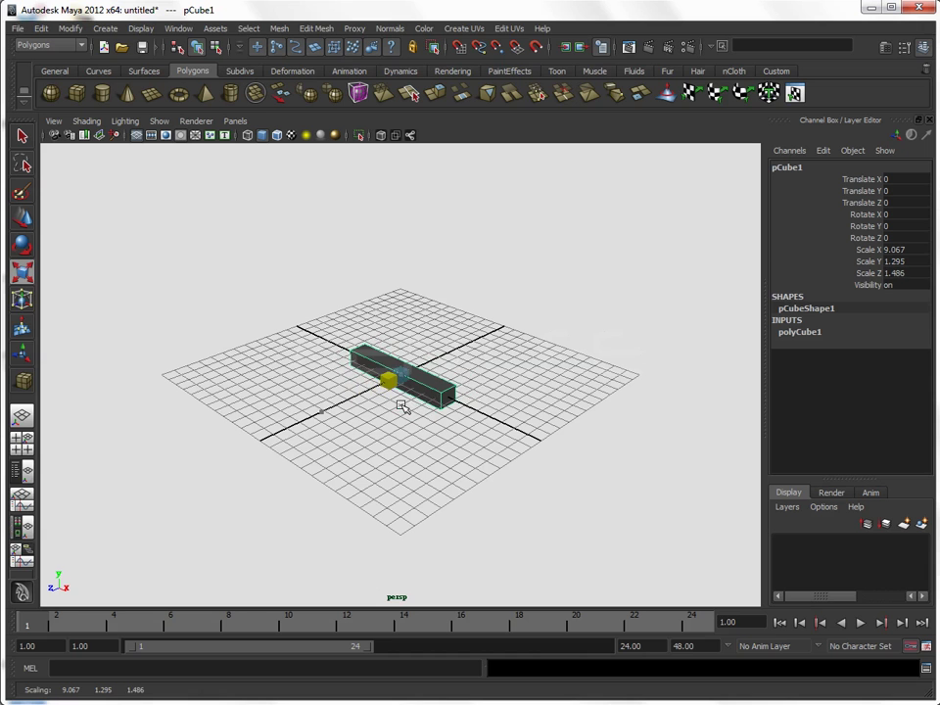
drag(405, 282, 401, 294)
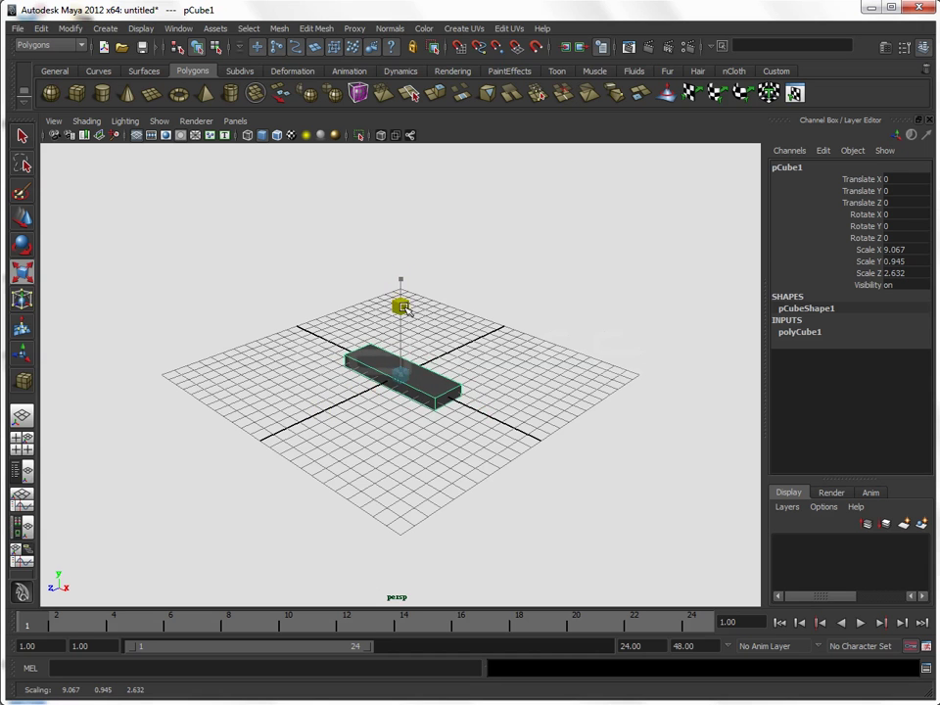
click(470, 338)
alt+right_drag(470, 338, 496, 345)
mouse_move(495, 345)
alt+mouse_down()
mouse_move(496, 327)
mouse_move(428, 404)
alt+mouse_up()
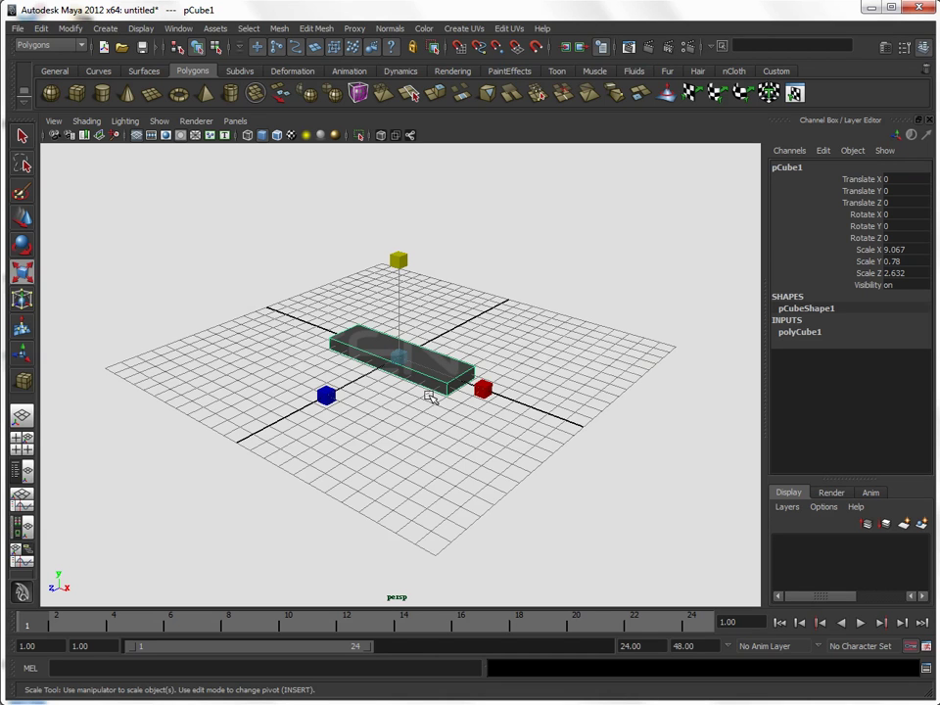
Make trial Ctrl+D duplicates of the slab and move them toward the front-left
key(w)
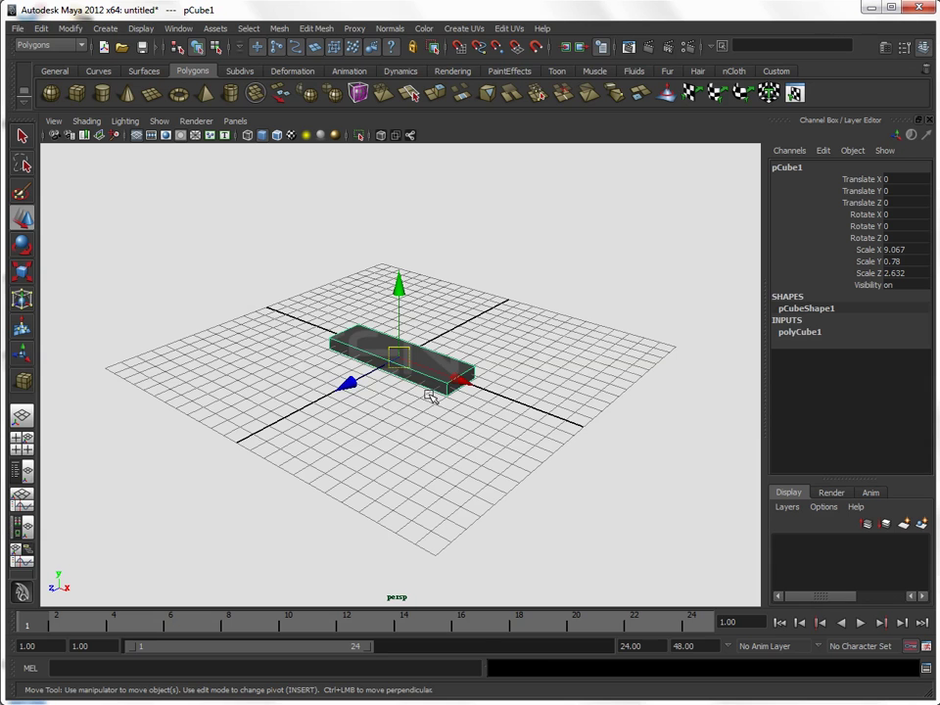
key(ctrl+d)
mouse_move(393, 364)
mouse_down()
mouse_move(315, 379)
mouse_move(286, 411)
mouse_move(191, 468)
mouse_up()
key(ctrl+d)
key(ctrl+d)
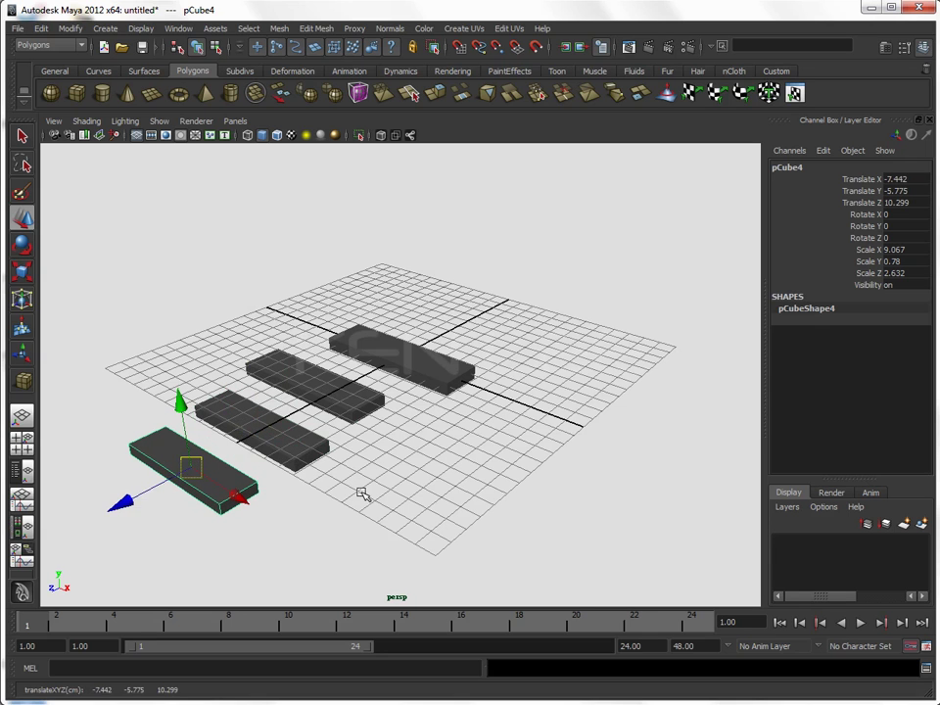
Delete the three trial copies and reselect the original slab at the origin
click(364, 510)
drag(360, 537, 208, 396)
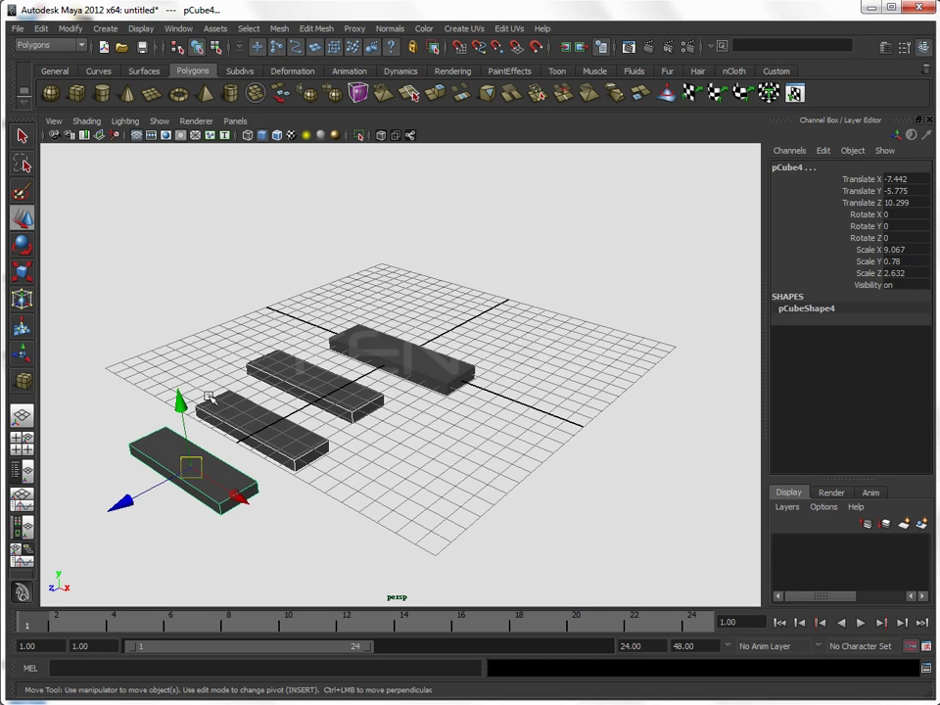
key(Delete)
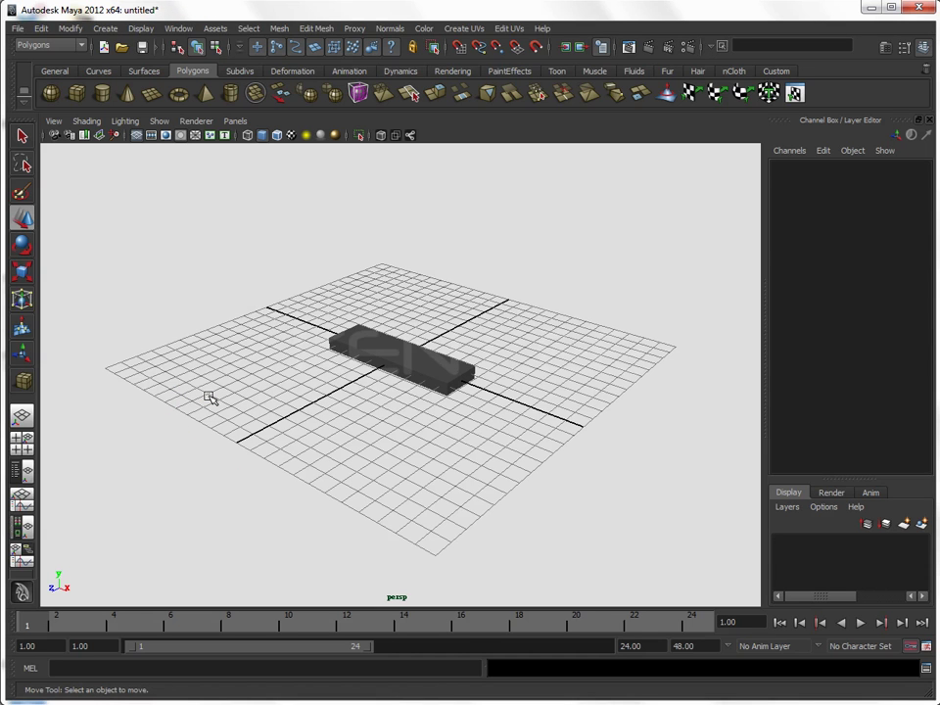
drag(274, 310, 551, 463)
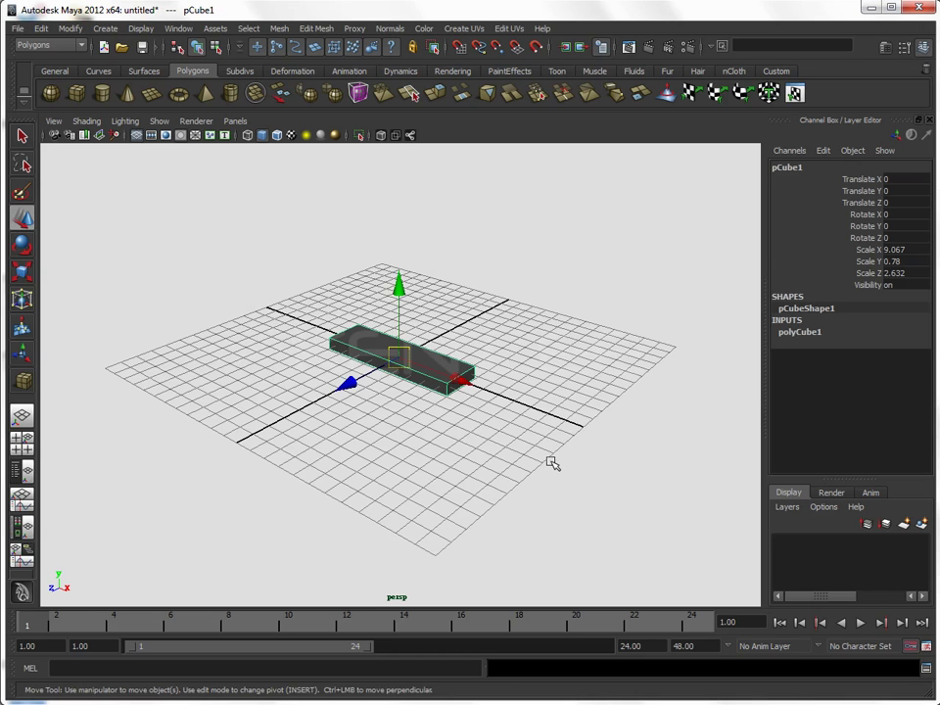
click(41, 29)
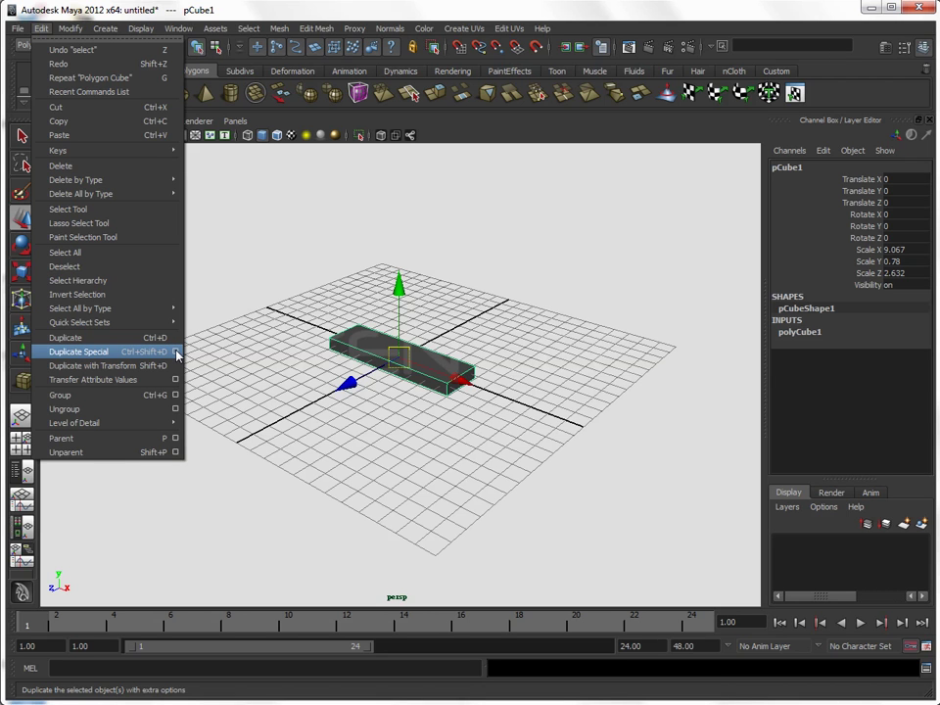
Open the Duplicate Special options and reset them to defaults
click(177, 353)
drag(680, 247, 619, 201)
double_click(798, 334)
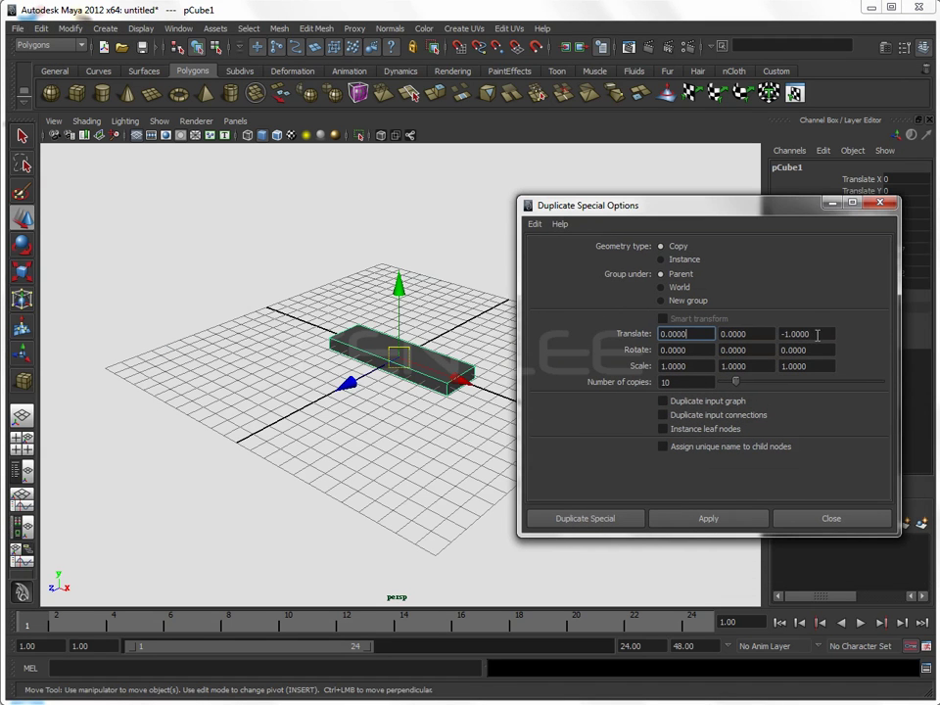
text(0)
click(694, 334)
Set the duplicate Translate Y offset to 0.5 and the number of copies to 9
click(752, 336)
key(Tab)
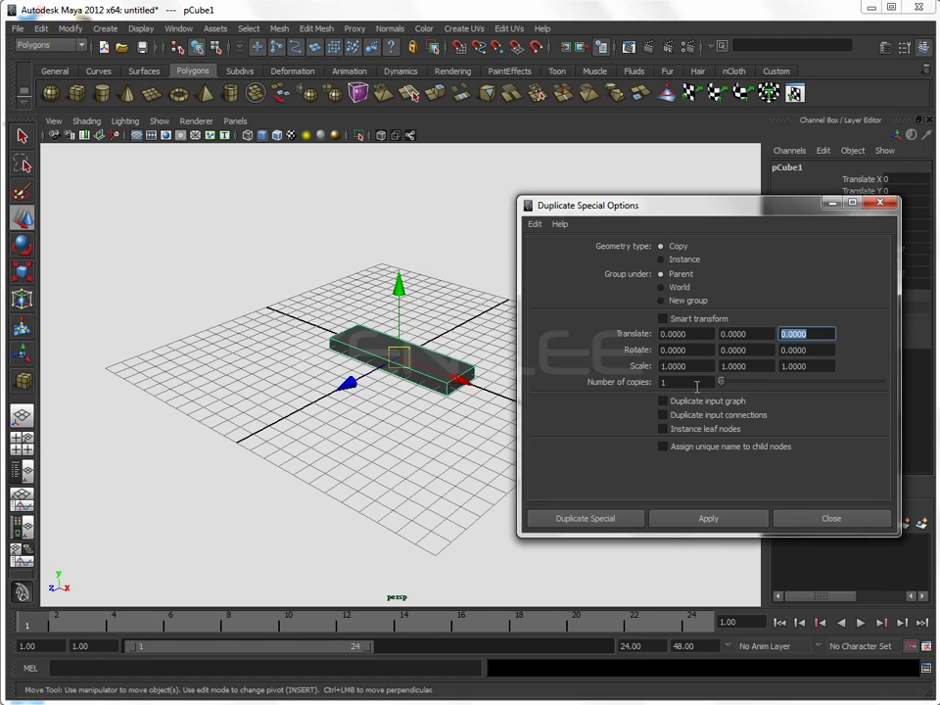
key(Tab)
key(Tab)
key(Tab)
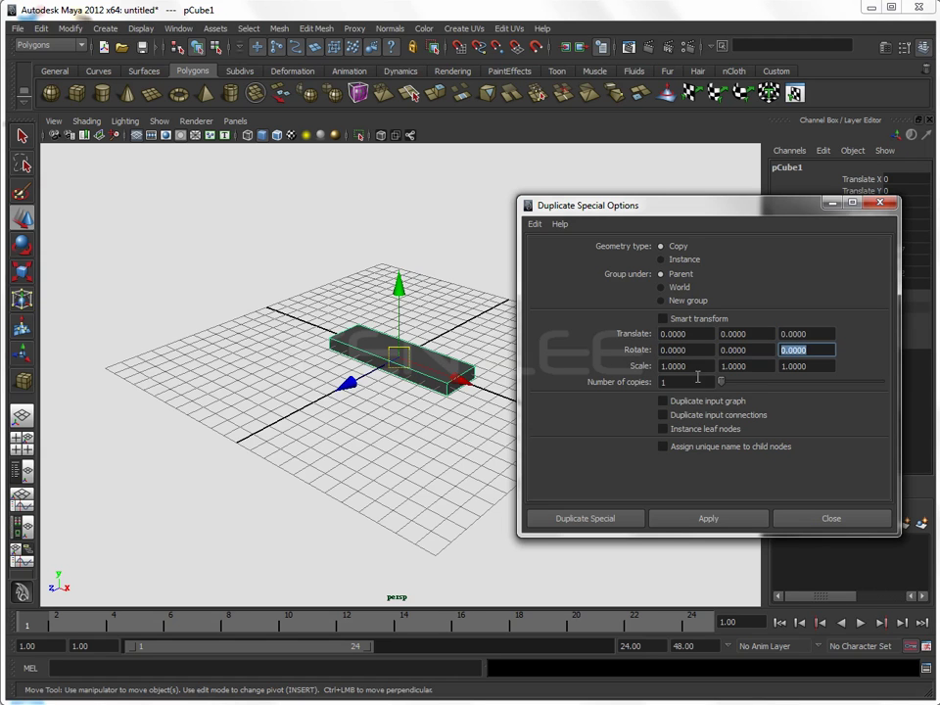
key(Tab)
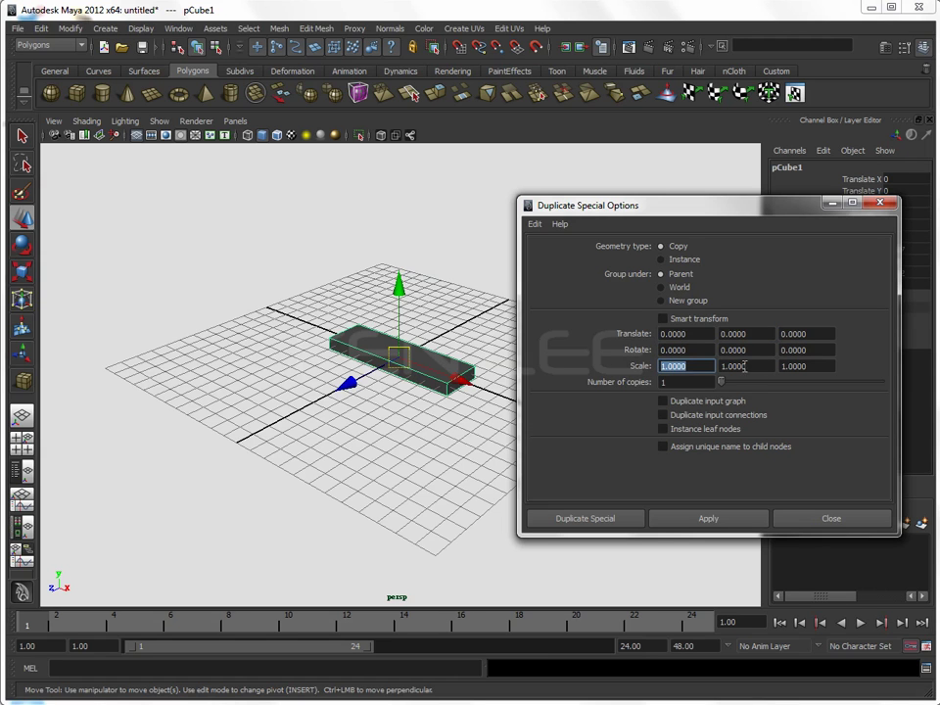
key(Tab)
key(Tab)
click(695, 381)
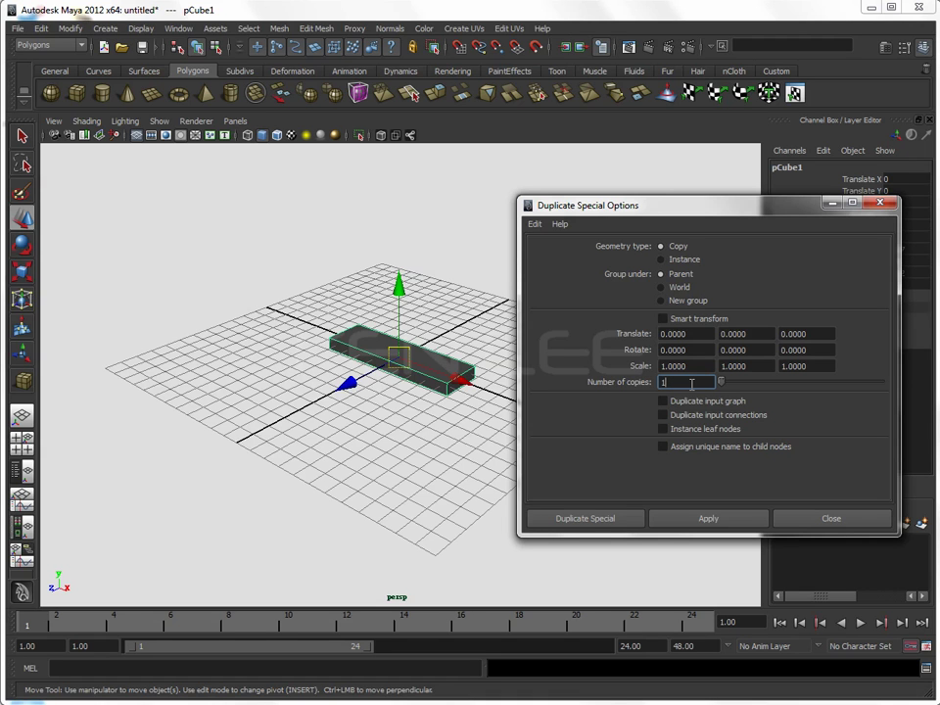
drag(692, 384, 627, 388)
text(9)
click(765, 339)
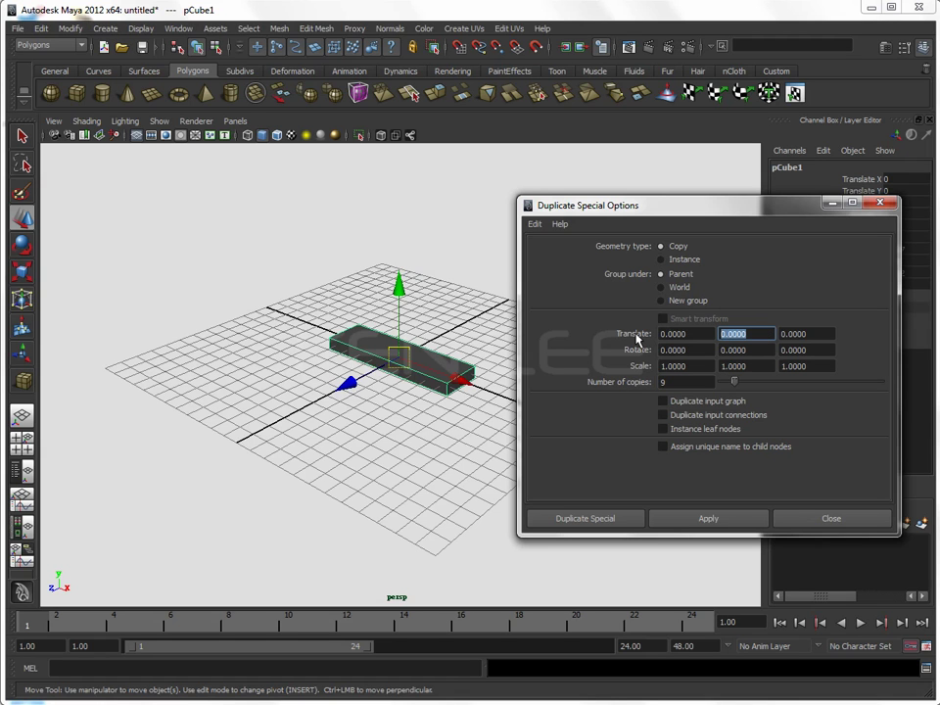
text(.5)
click(702, 352)
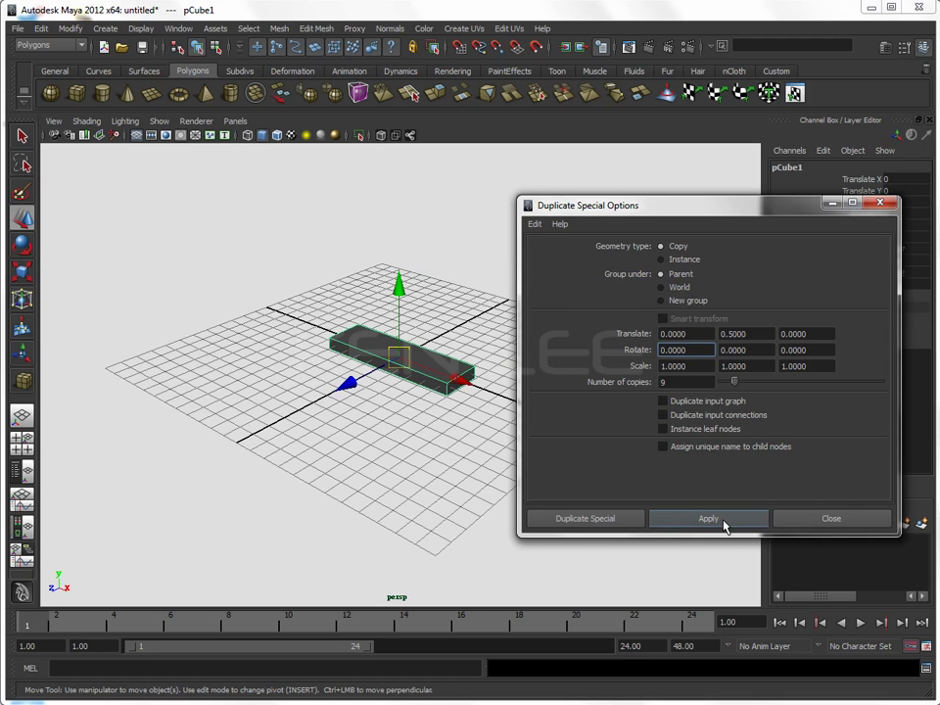
Apply the nine-copy stack at 0.5 spacing, inspect it, then undo it
click(672, 517)
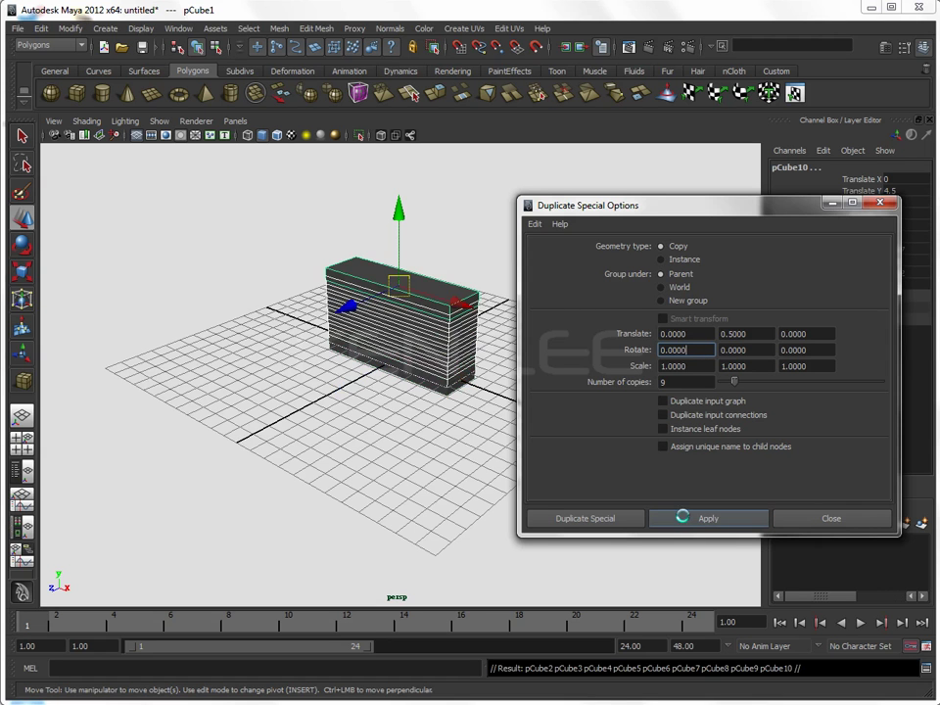
scroll(402, 437, up, 3)
scroll(361, 466, up, 3)
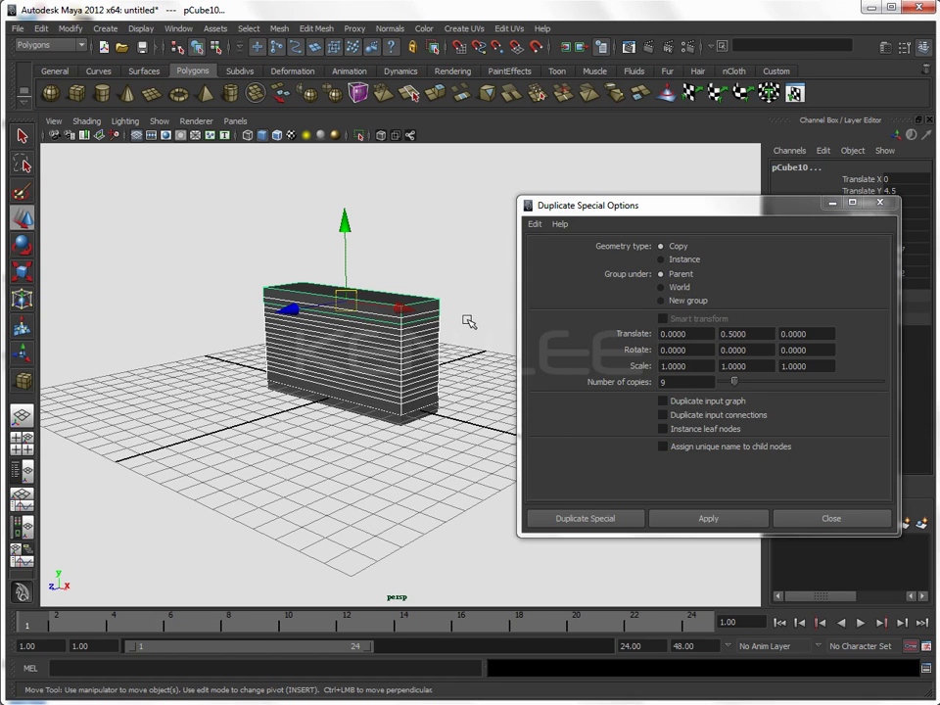
key(ctrl+z)
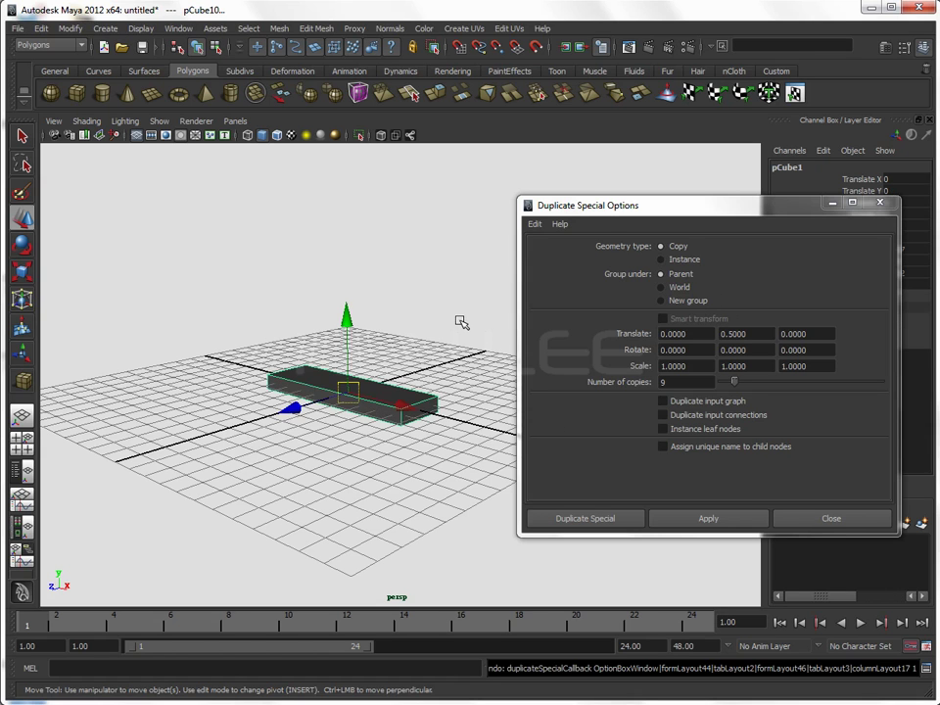
Change Translate Y to 1, preview the nine-slab stack, and undo it
text(1)
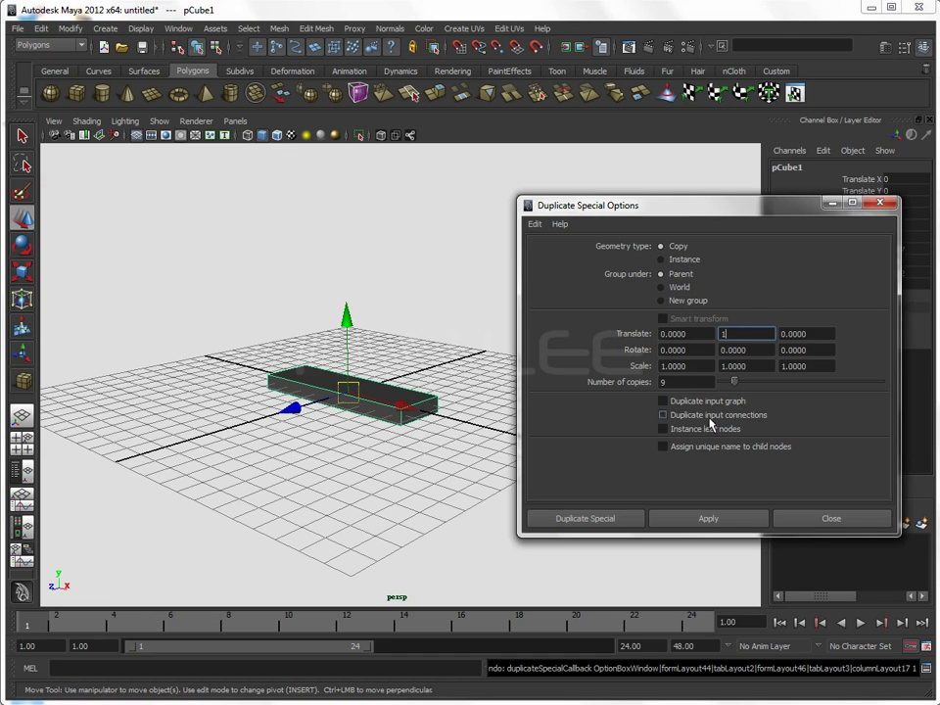
click(737, 519)
mouse_move(445, 420)
alt+mouse_down()
mouse_move(412, 472)
mouse_move(396, 472)
alt+mouse_up()
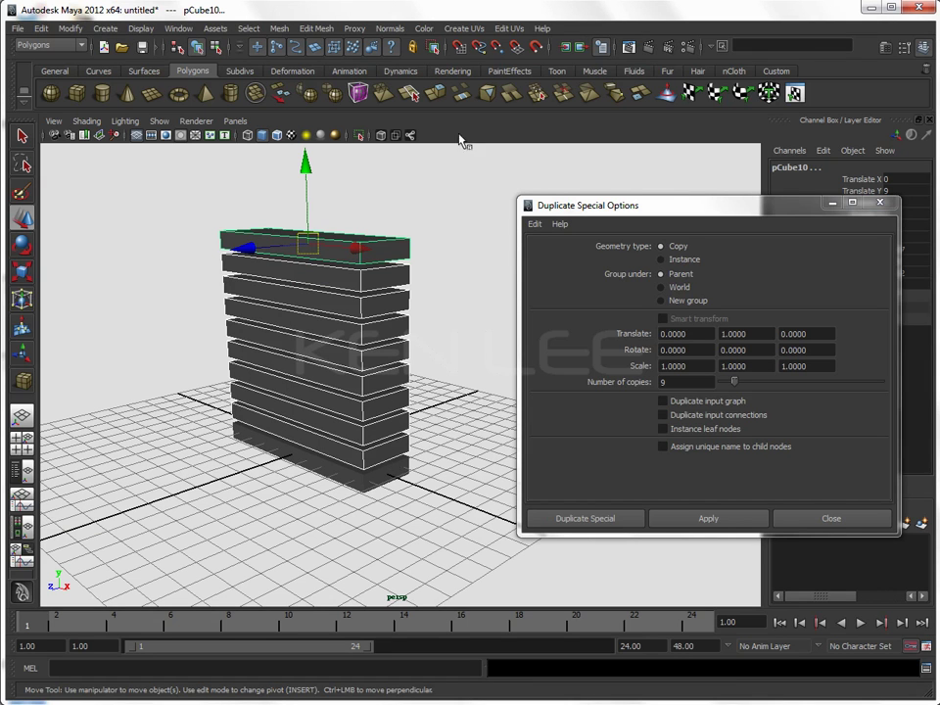
key(ctrl+z)
click(774, 335)
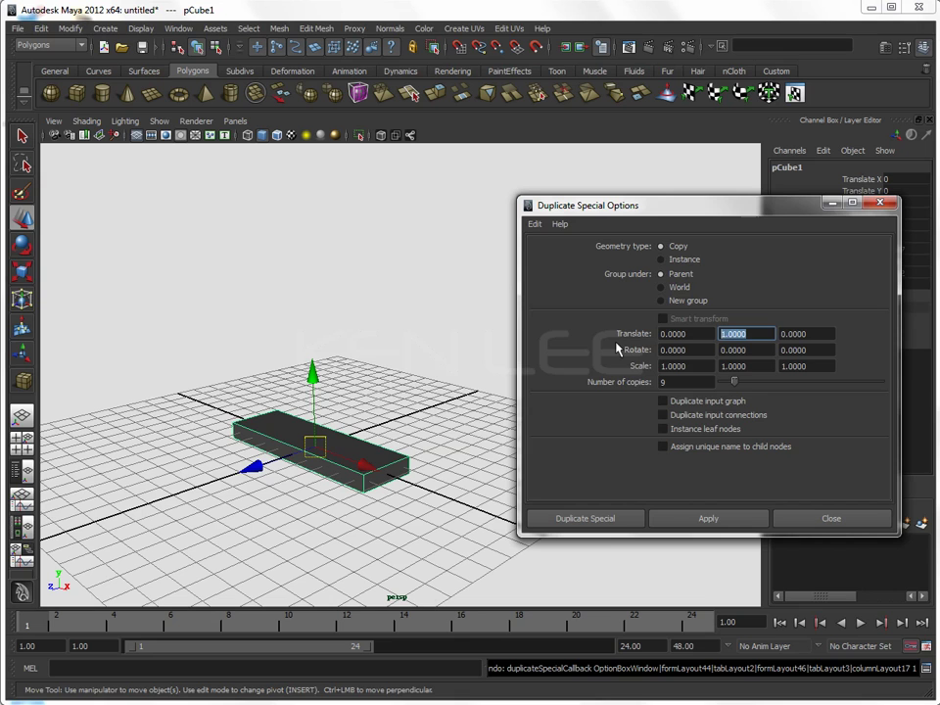
Add a 15° Y rotation per copy, preview the twisted stack, and undo it
click(748, 350)
text(15)
click(759, 367)
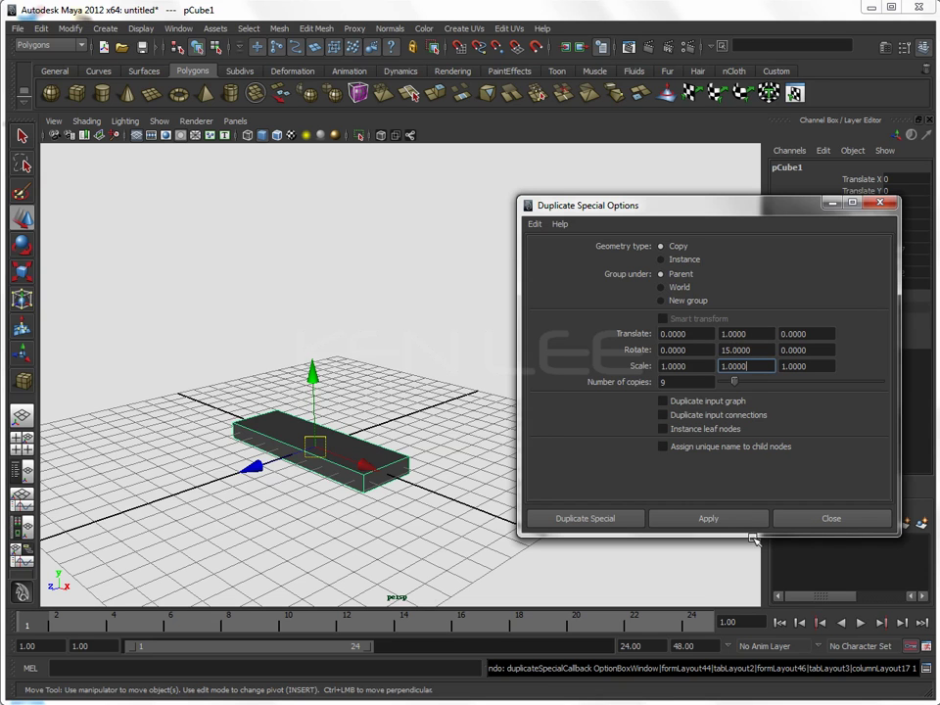
click(718, 524)
mouse_move(351, 447)
alt+mouse_down()
mouse_move(370, 415)
mouse_move(346, 460)
mouse_move(389, 475)
alt+mouse_up()
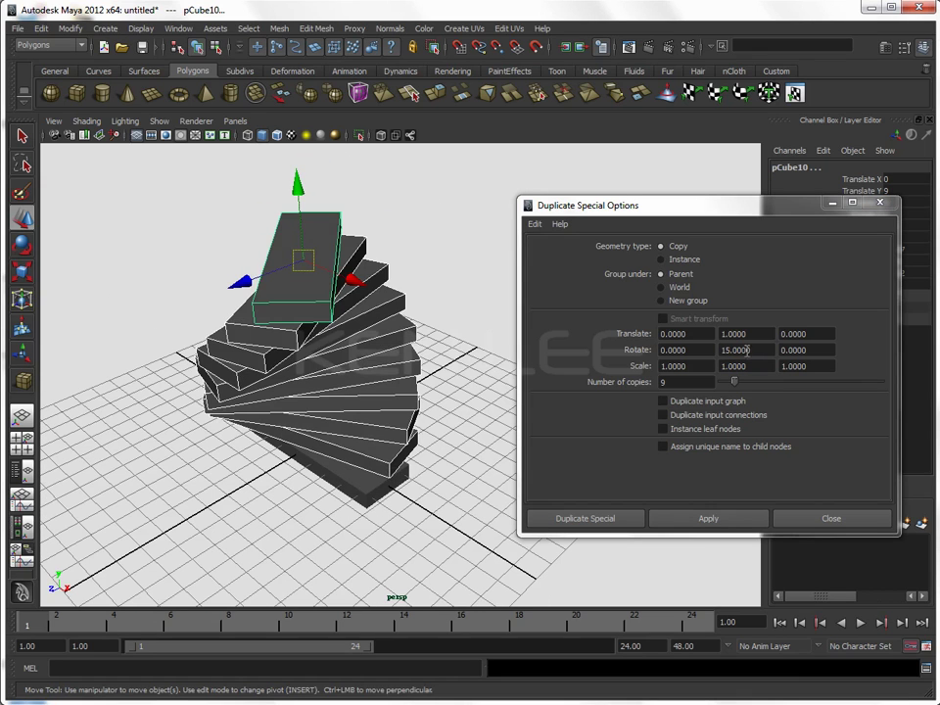
key(ctrl+z)
Set the per-copy Scale X to 0.9, preview the spiral, and undo it
drag(693, 366, 576, 370)
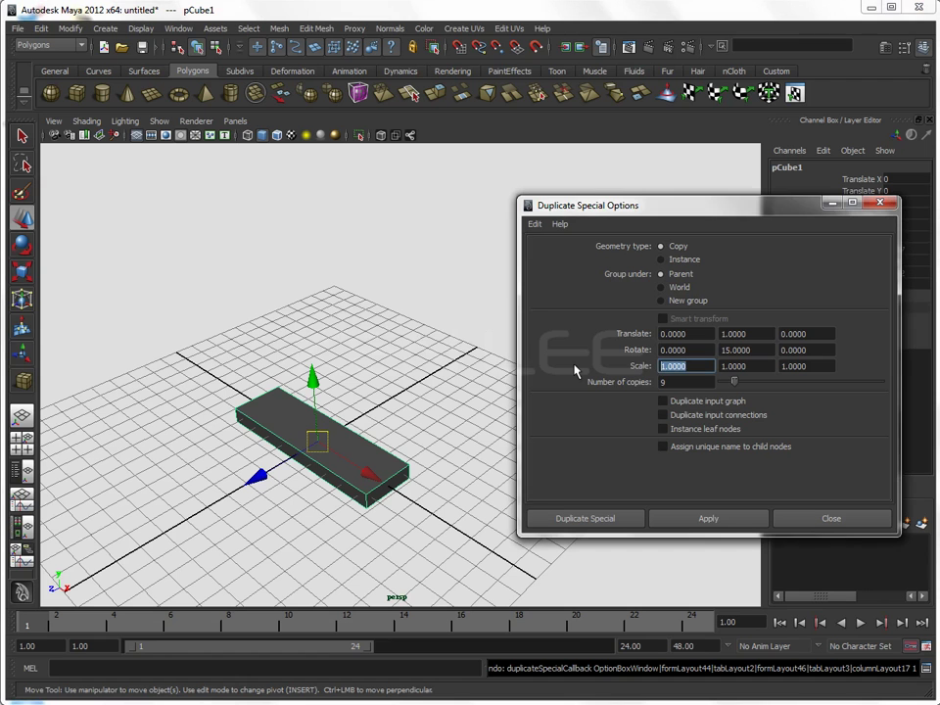
text(.9)
click(709, 350)
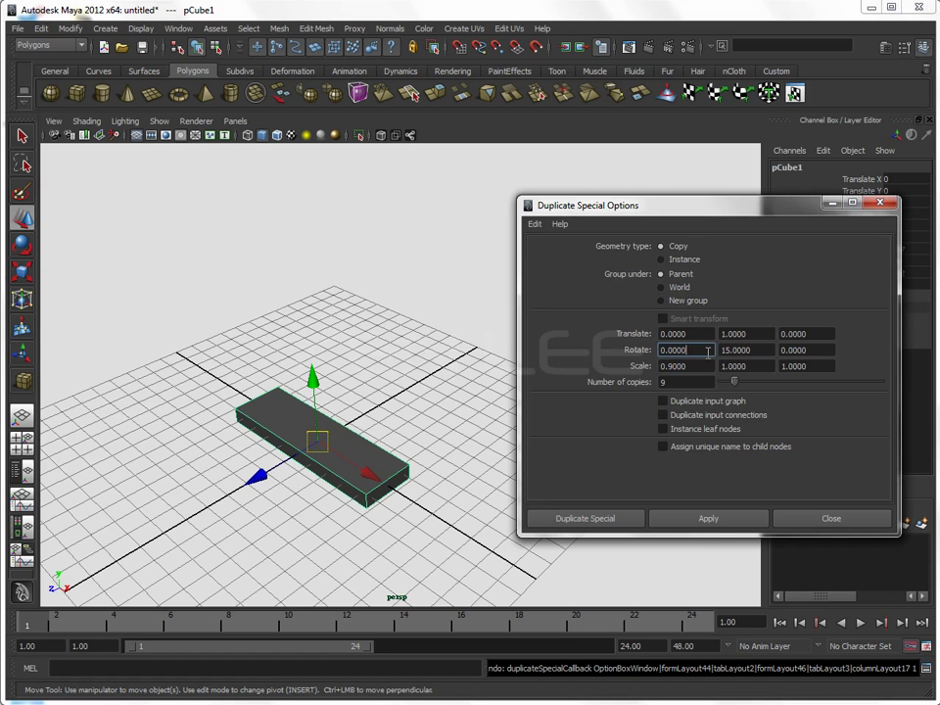
click(710, 519)
mouse_move(406, 452)
alt+mouse_down()
mouse_move(453, 485)
mouse_move(435, 431)
alt+mouse_up()
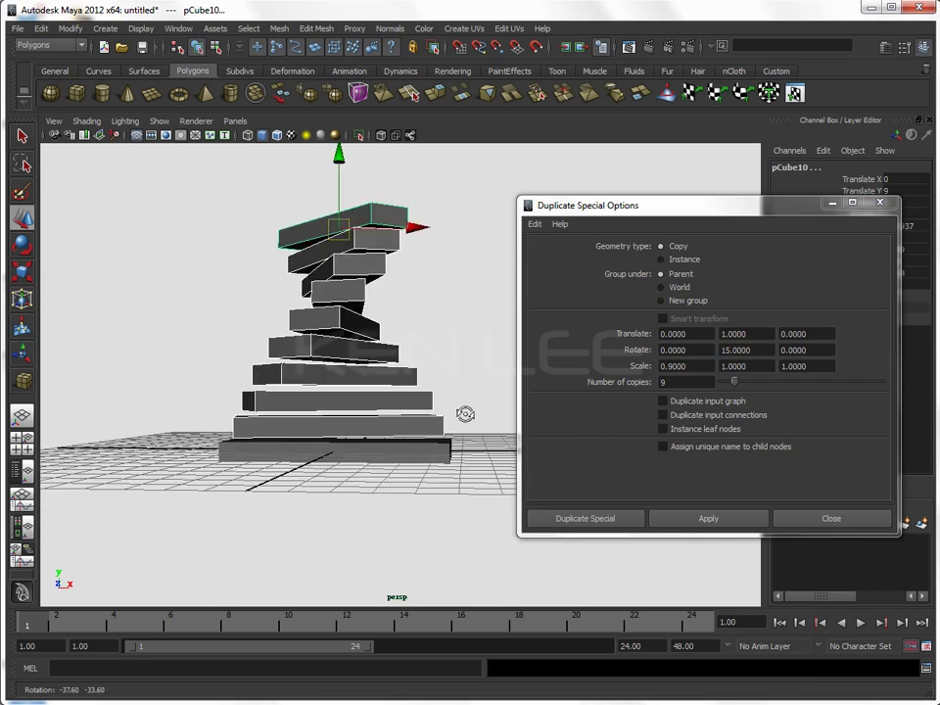
key(ctrl+z)
key(ctrl+z)
key(ctrl+z)
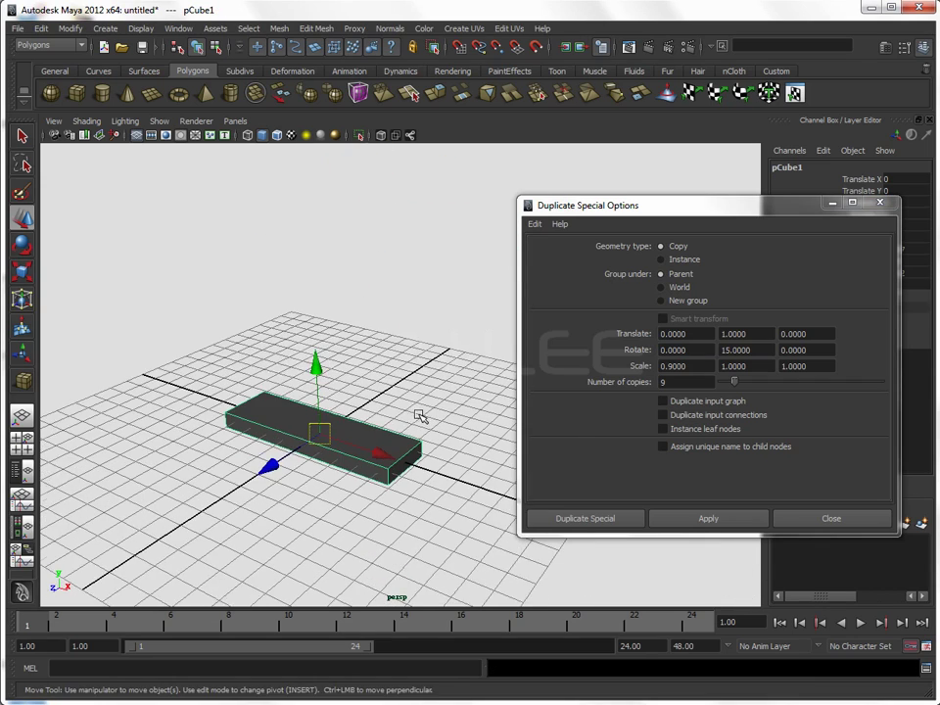
key(ctrl+z)
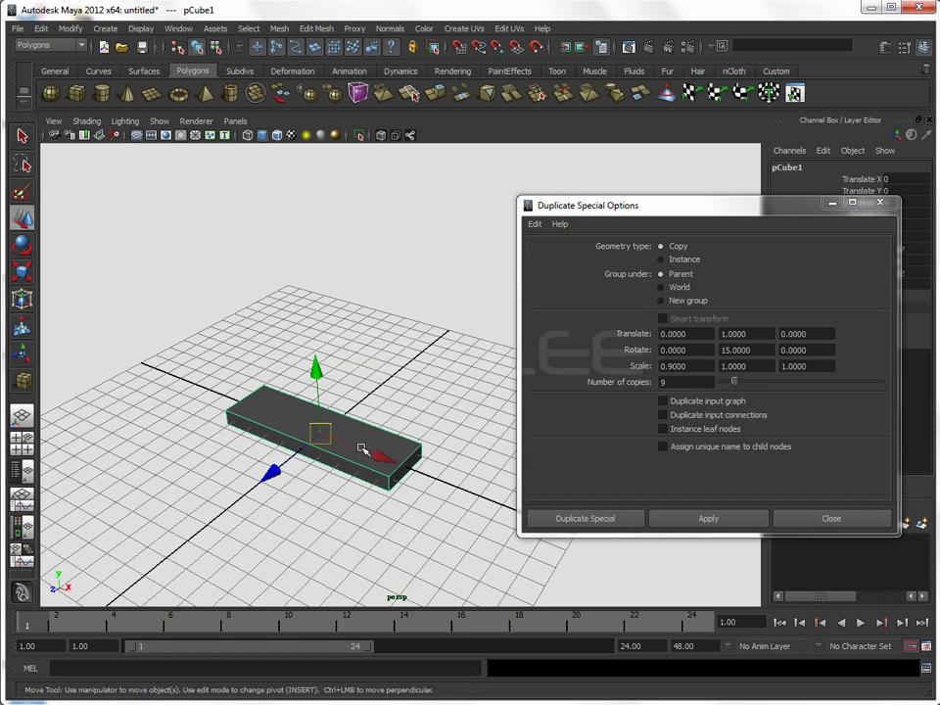
Move the slab to Translate X -7.36 and snap its pivot to the world origin
key(ctrl+z)
key(ctrl+z)
drag(417, 434, 335, 395)
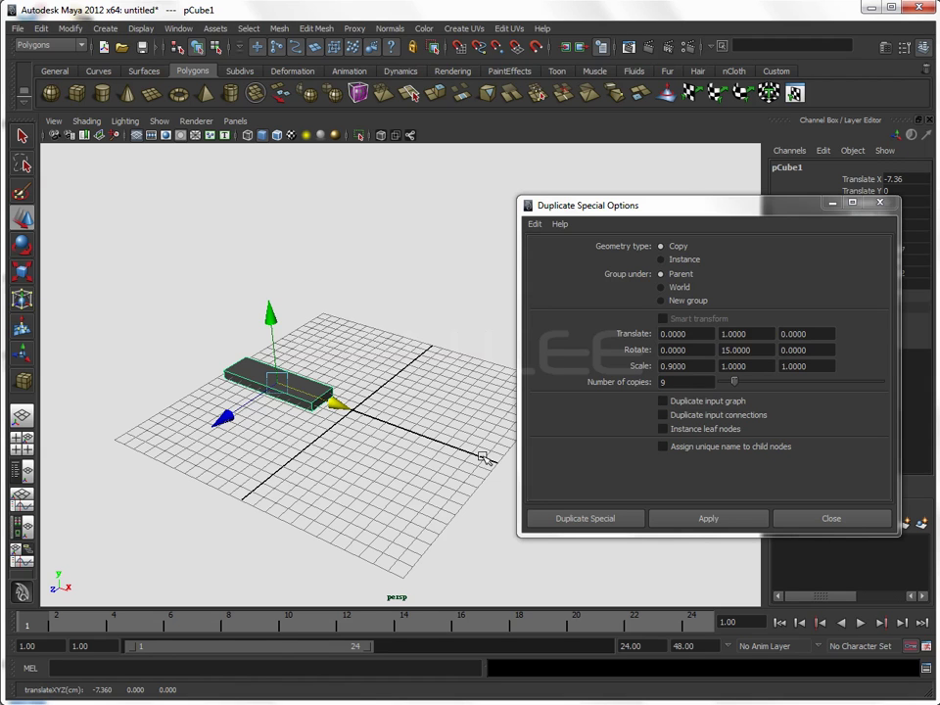
key(Insert)
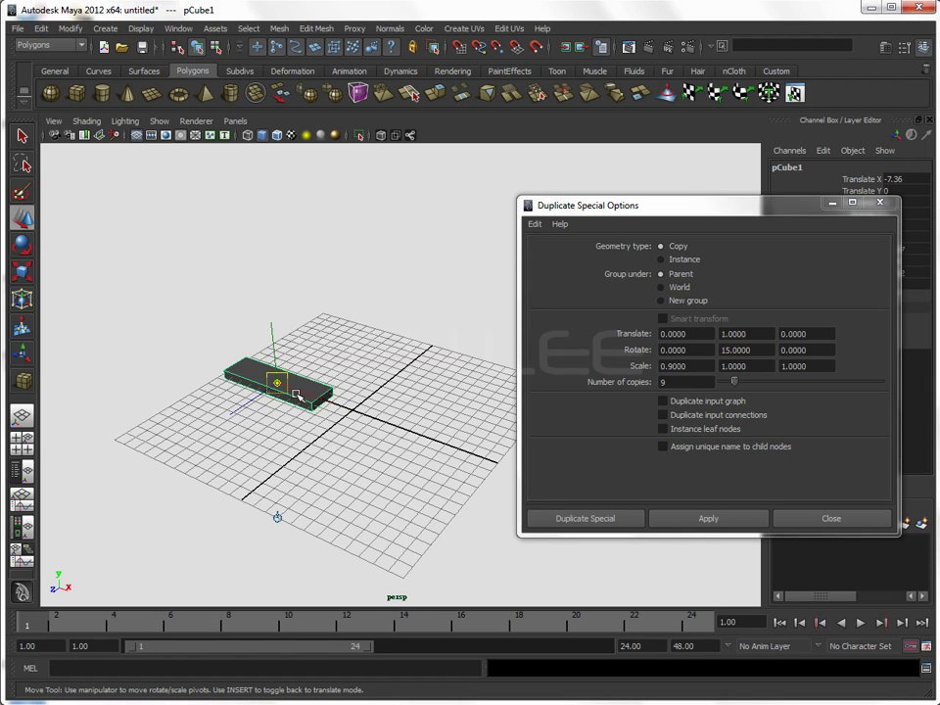
drag(299, 393, 369, 419)
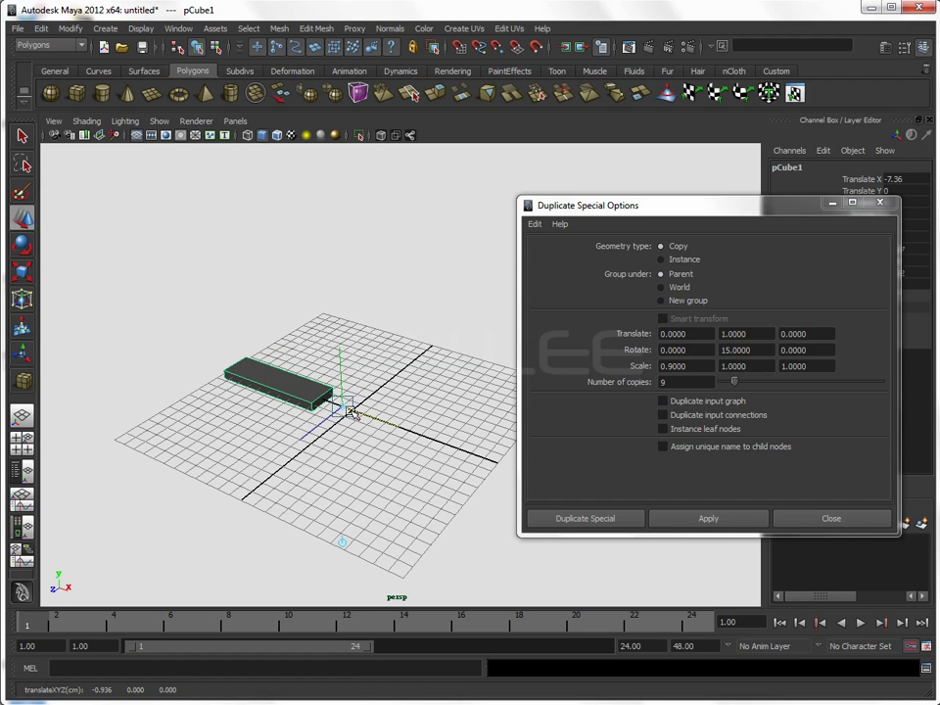
drag(350, 409, 310, 417)
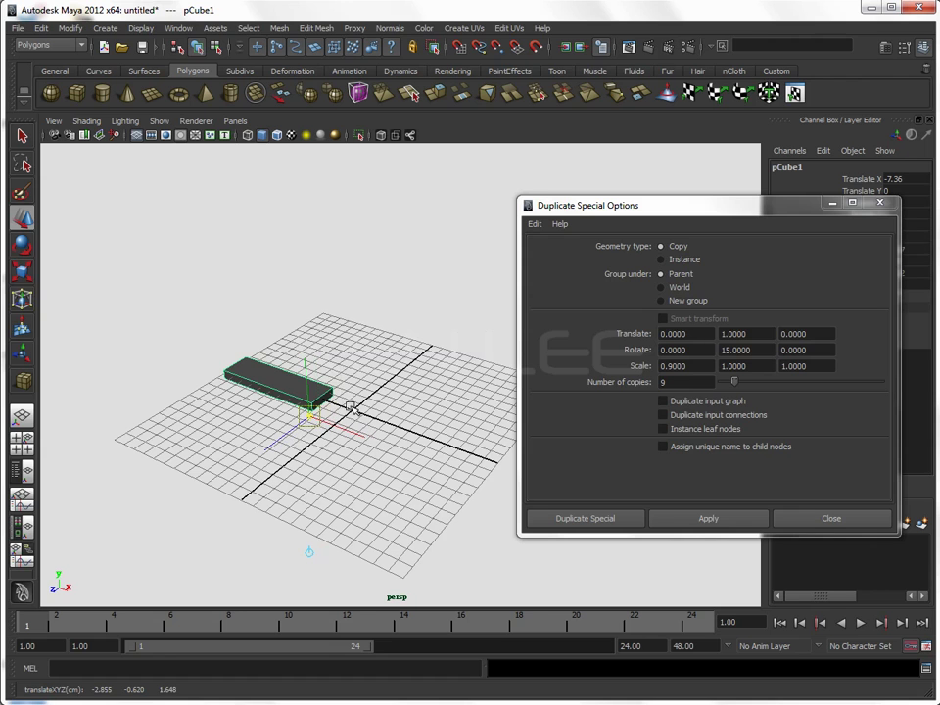
key(v)
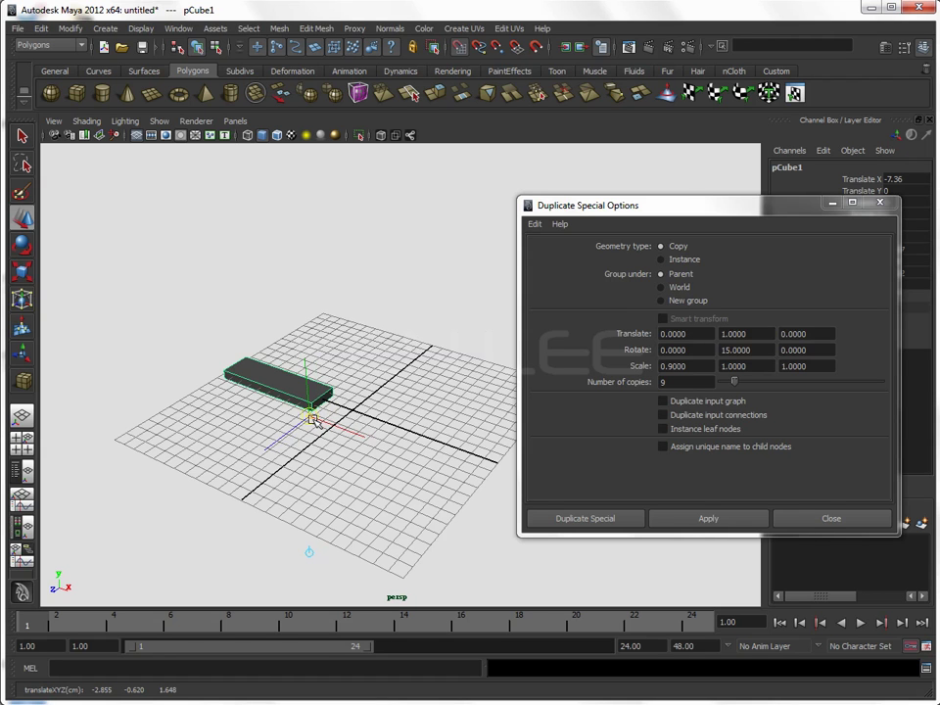
drag(311, 420, 356, 414)
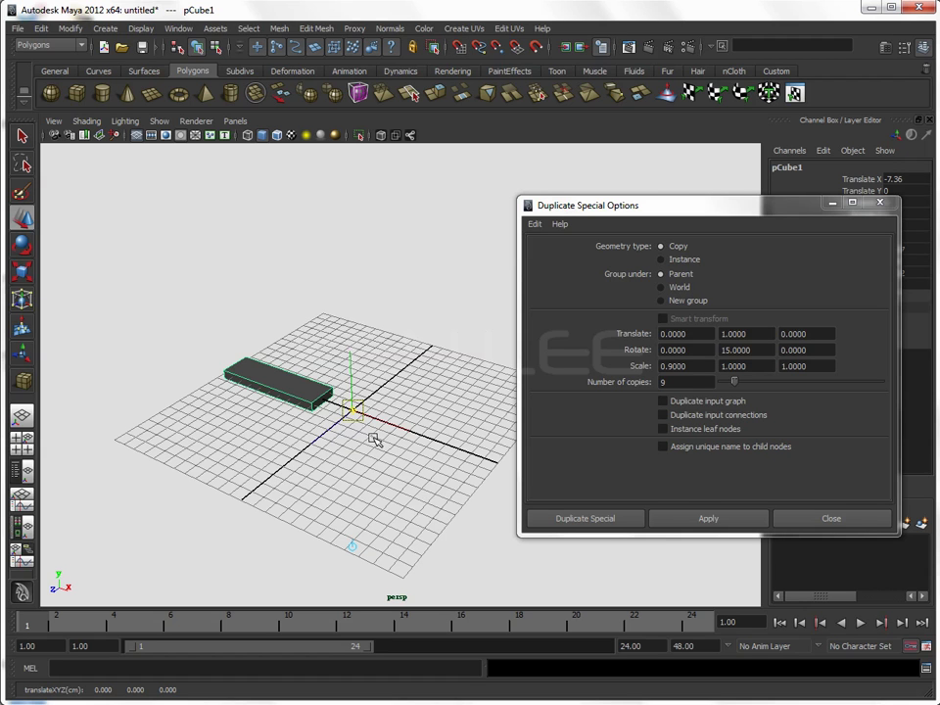
key(Insert)
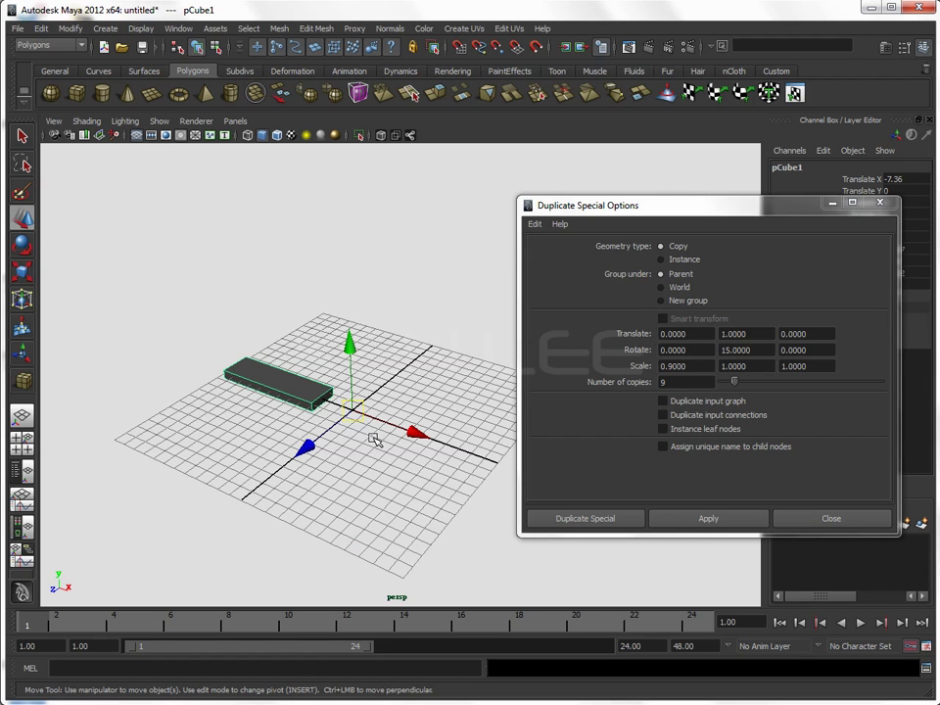
Test the fanned duplicates around the new pivot, undo, then set Scale X 1 and 49 copies
click(701, 529)
mouse_move(314, 470)
alt+mouse_down()
mouse_move(336, 532)
mouse_move(248, 479)
mouse_move(246, 447)
mouse_move(398, 380)
mouse_move(367, 413)
alt+mouse_up()
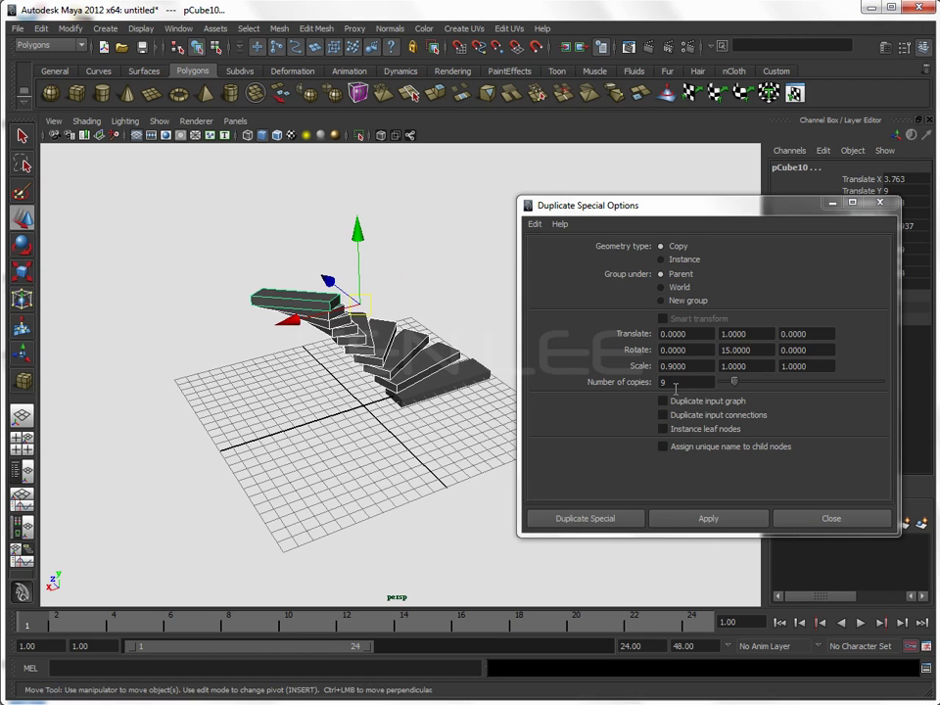
key(ctrl+z)
key(ctrl+z)
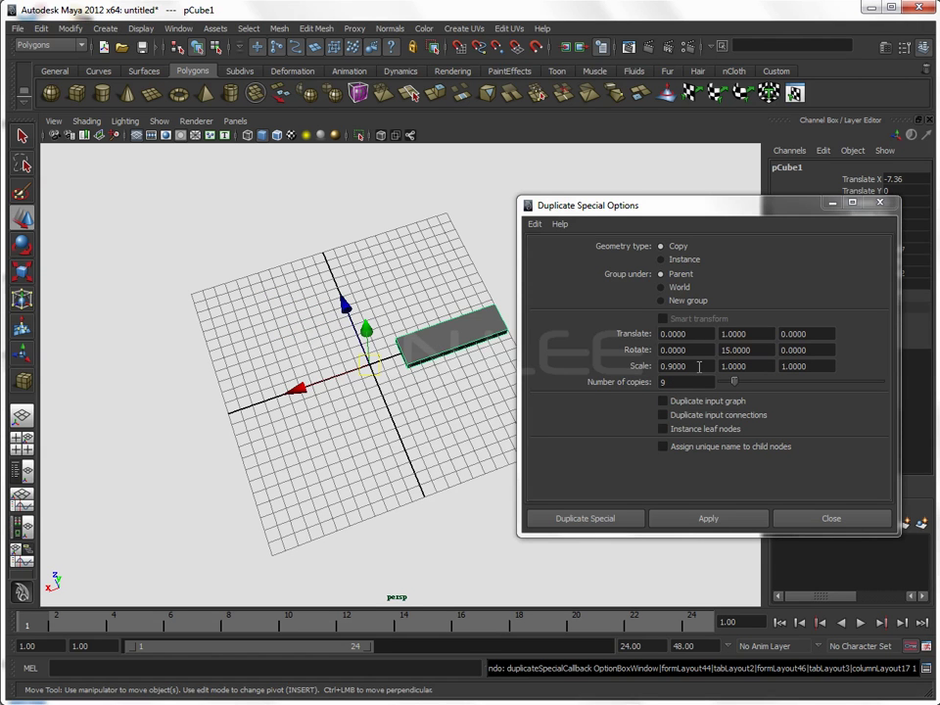
text(1)
double_click(693, 383)
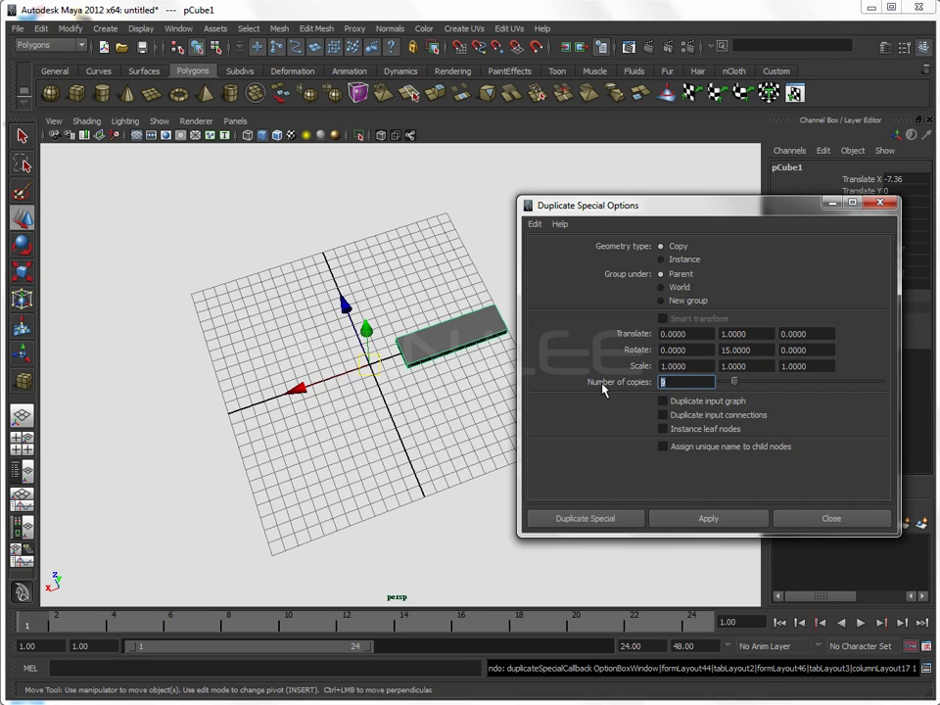
click(733, 521)
mouse_move(367, 441)
alt+mouse_down()
mouse_move(388, 409)
mouse_move(314, 451)
mouse_move(346, 495)
mouse_move(265, 470)
mouse_move(319, 474)
alt+mouse_up()
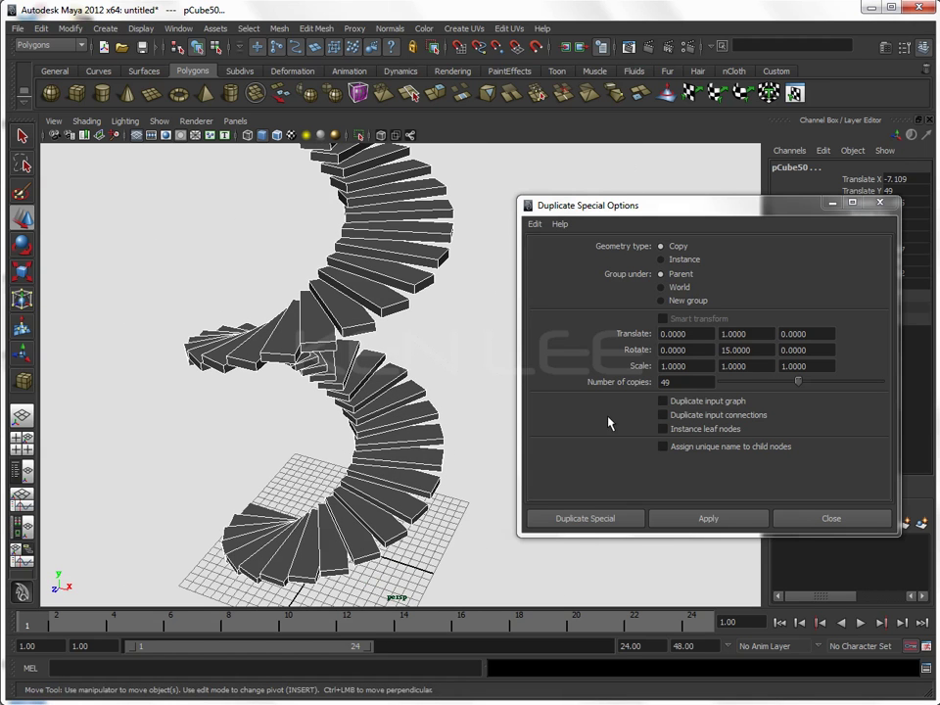
drag(757, 330, 702, 335)
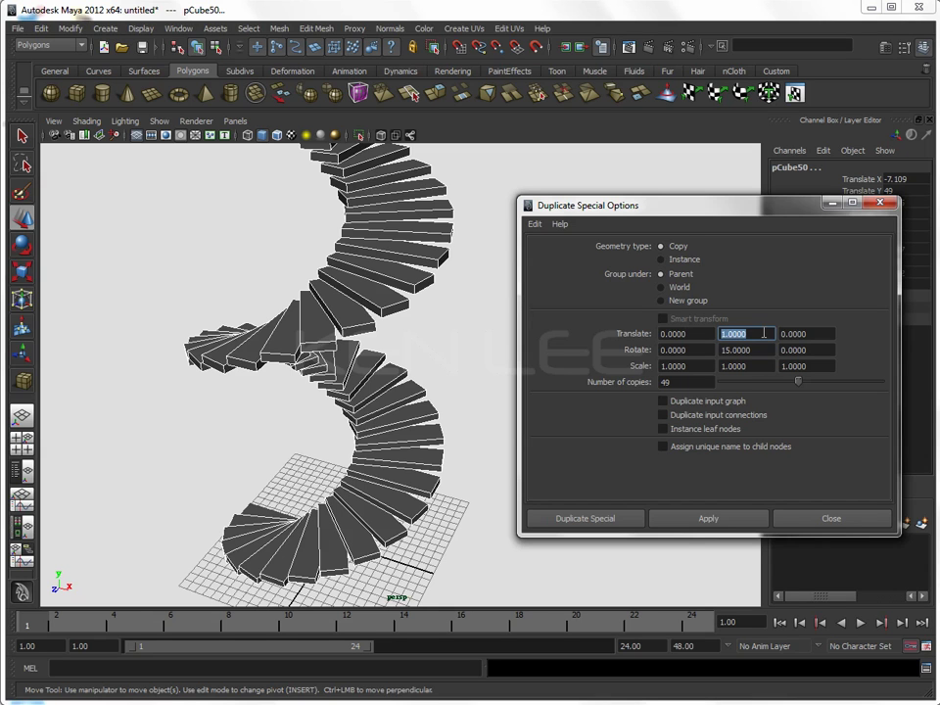
drag(757, 347, 663, 350)
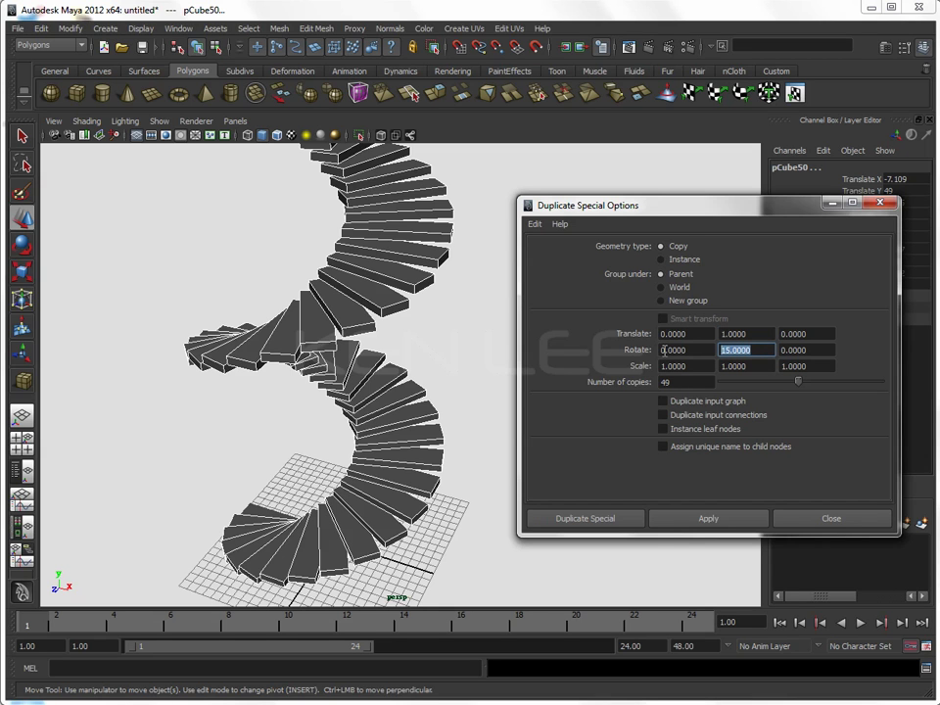
click(467, 391)
mouse_move(447, 370)
alt+mouse_down()
mouse_move(358, 441)
mouse_move(361, 407)
alt+mouse_up()
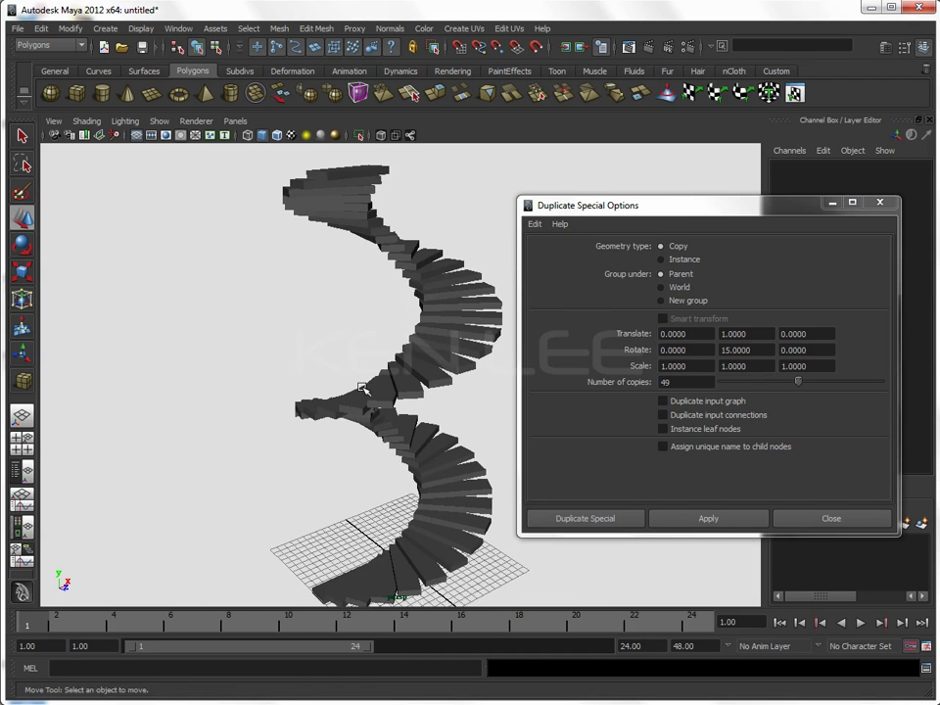
alt+middle_drag(361, 408, 369, 414)
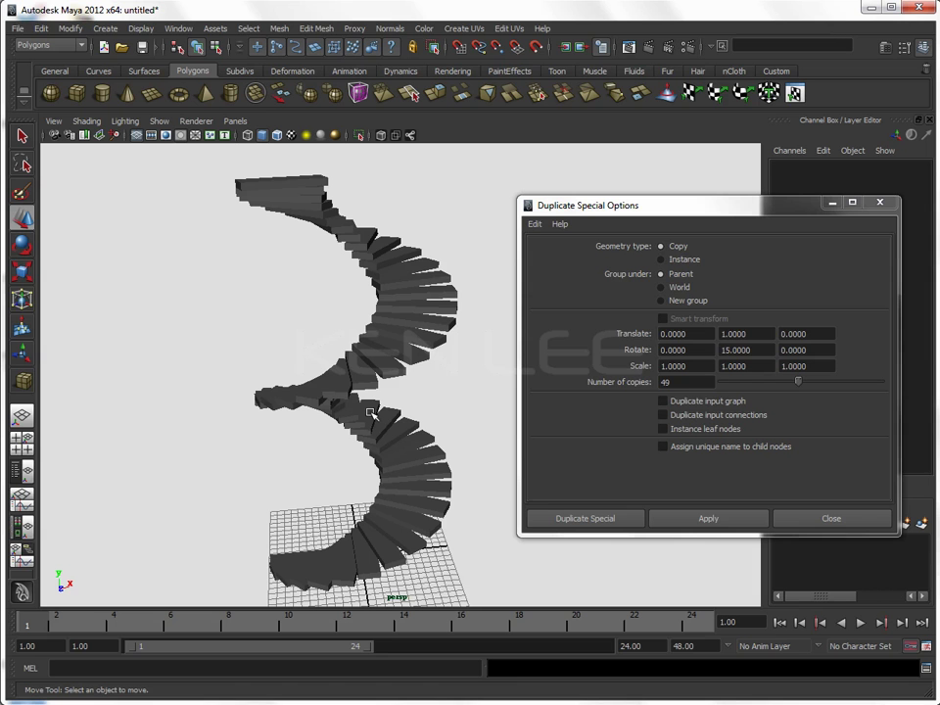
key(ctrl+z)
key(ctrl+z)
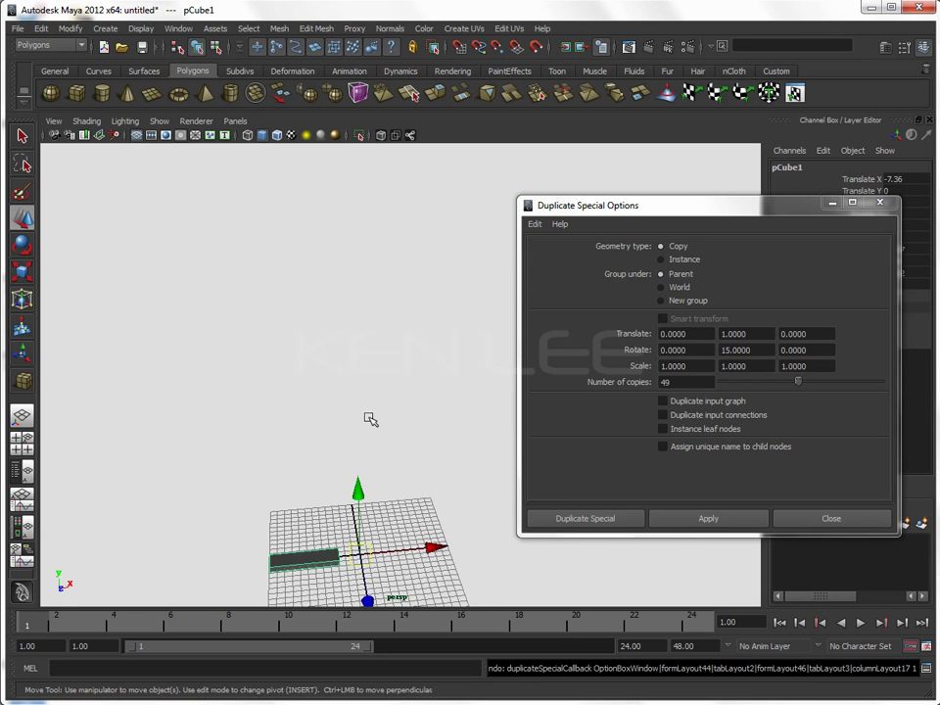
Orbit in on the remaining slab and switch it to vertex editing
mouse_move(373, 442)
alt+mouse_down()
mouse_move(392, 396)
mouse_move(379, 409)
mouse_move(378, 398)
alt+mouse_up()
alt+right_drag(378, 399, 431, 400)
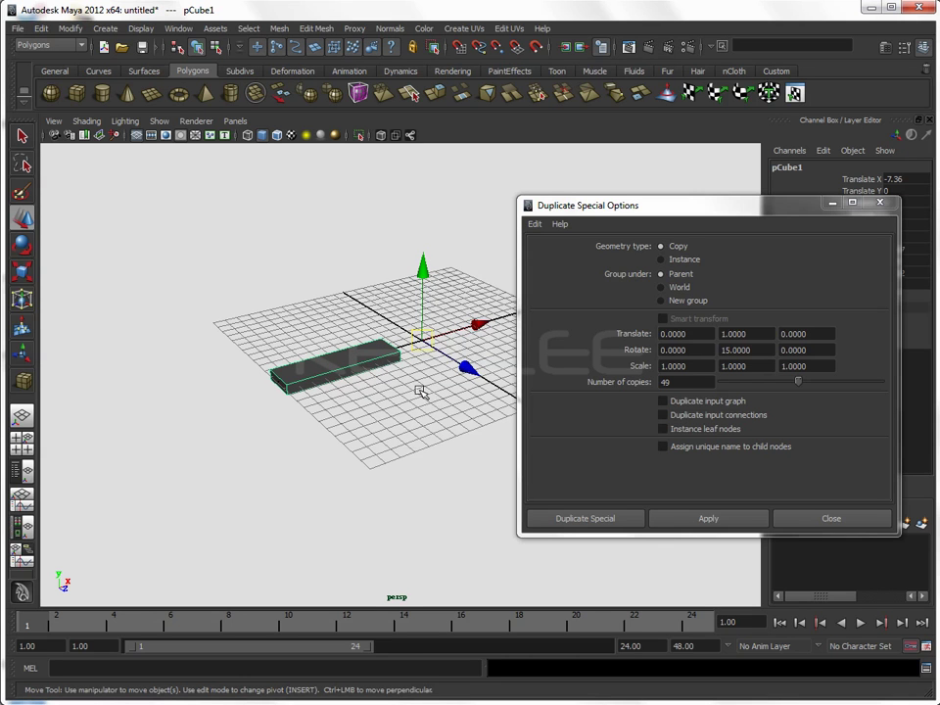
right_click(350, 363)
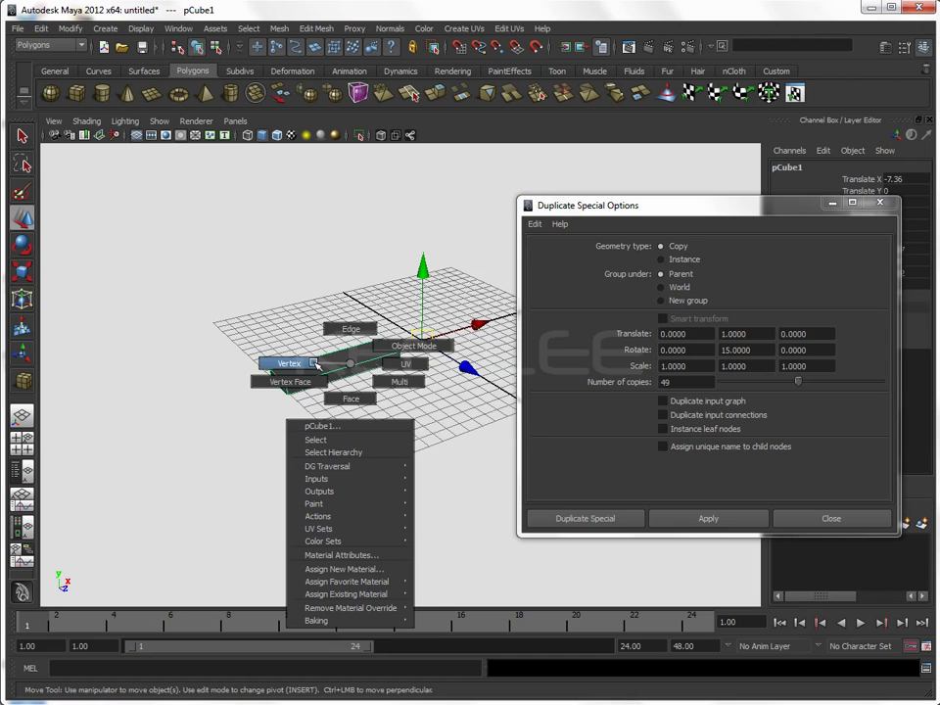
click(311, 364)
Drag a corner vertex as a trial, then undo it so the box stays unchanged
click(300, 404)
click(227, 307)
mouse_move(219, 295)
mouse_down()
mouse_move(226, 330)
mouse_move(300, 421)
mouse_up()
key(ctrl+z)
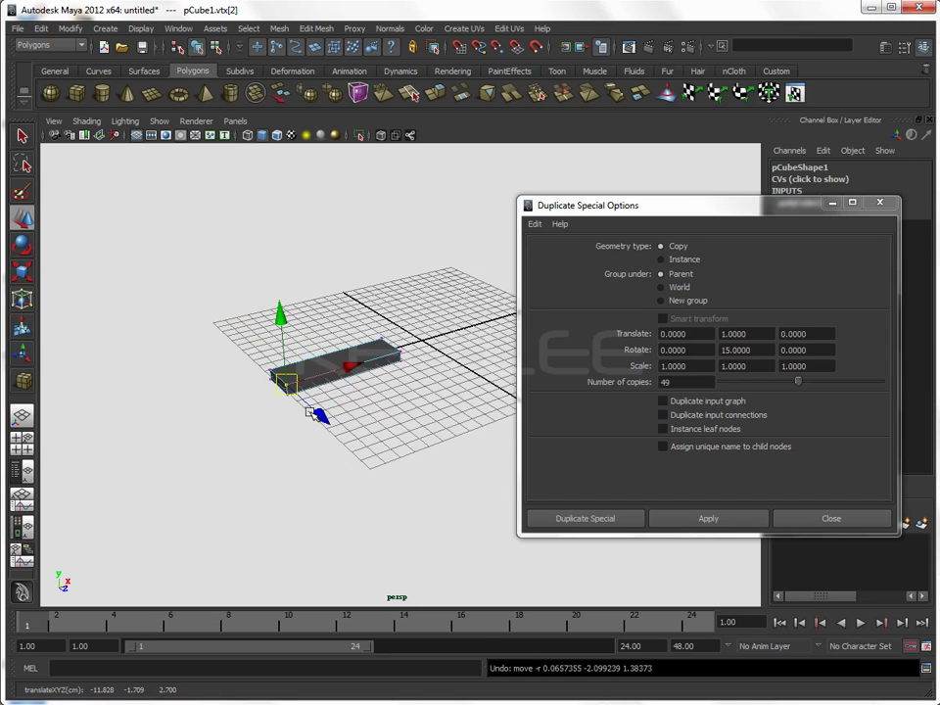
right_click(325, 364)
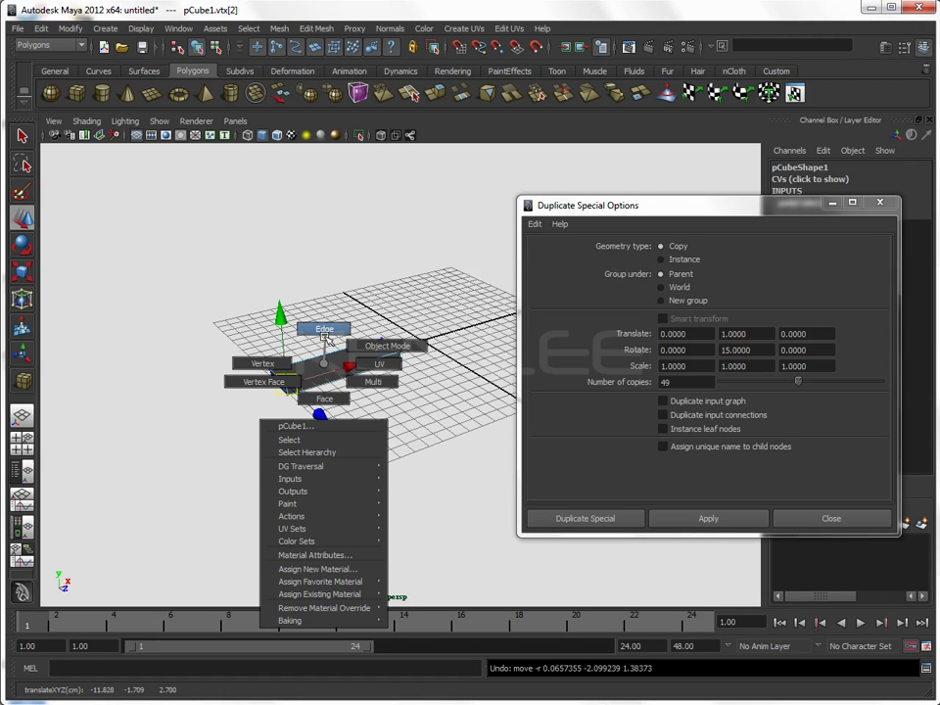
Try moving a top edge and then a face of the slab, undoing both
click(360, 413)
click(336, 373)
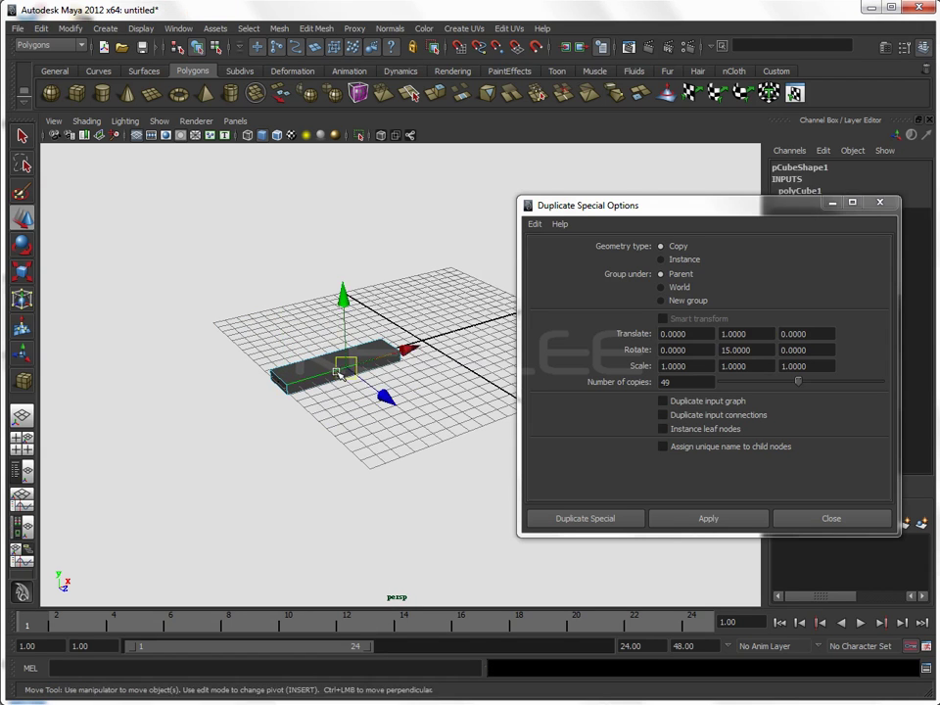
drag(342, 363, 358, 363)
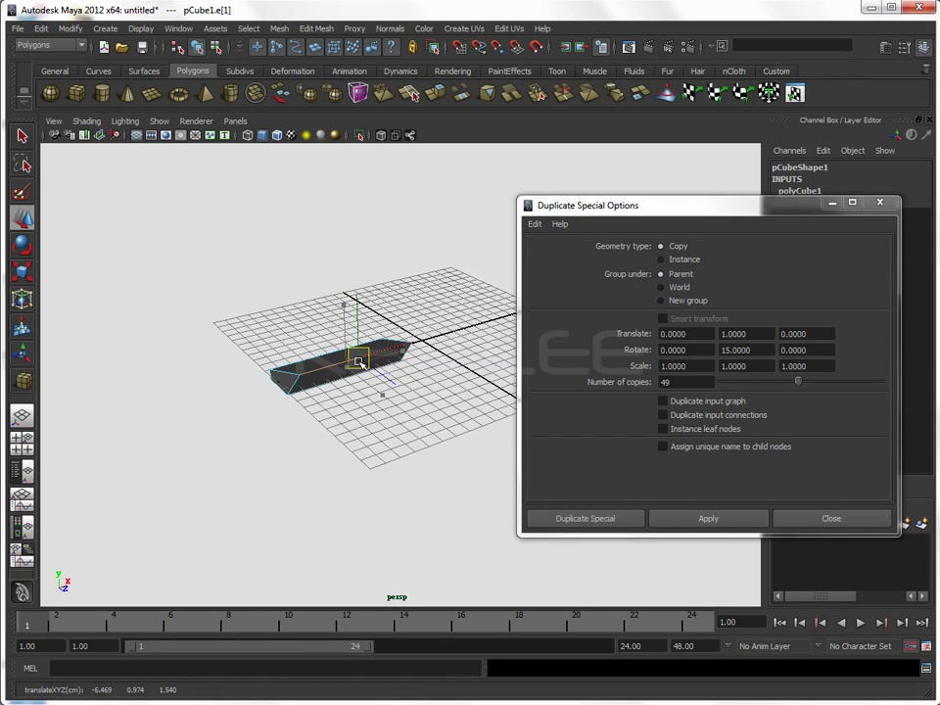
key(ctrl+z)
key(ctrl+z)
right_click(311, 372)
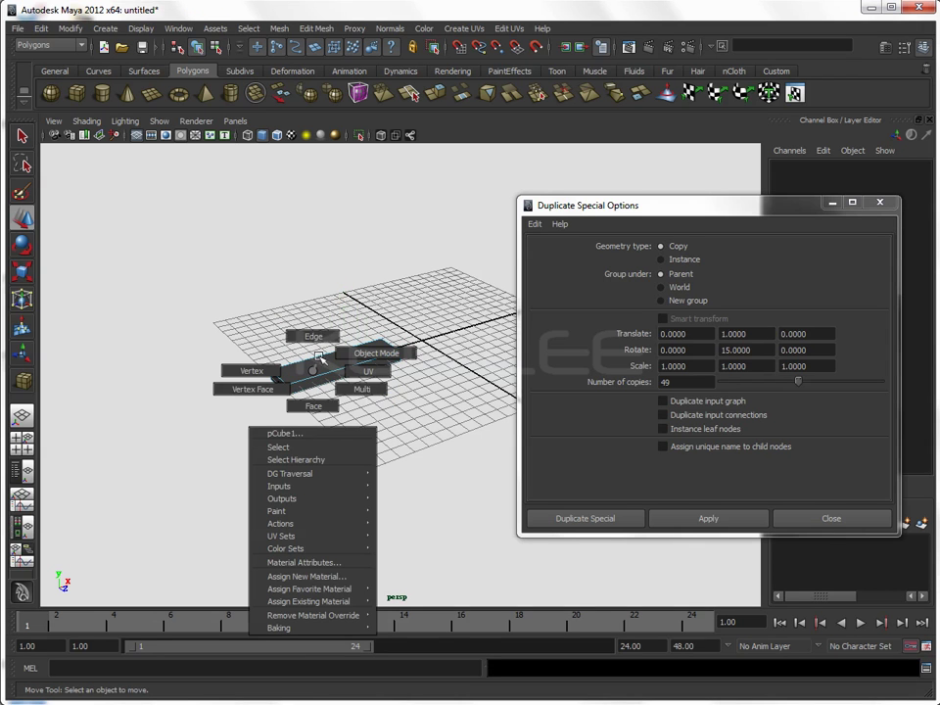
click(319, 398)
click(312, 385)
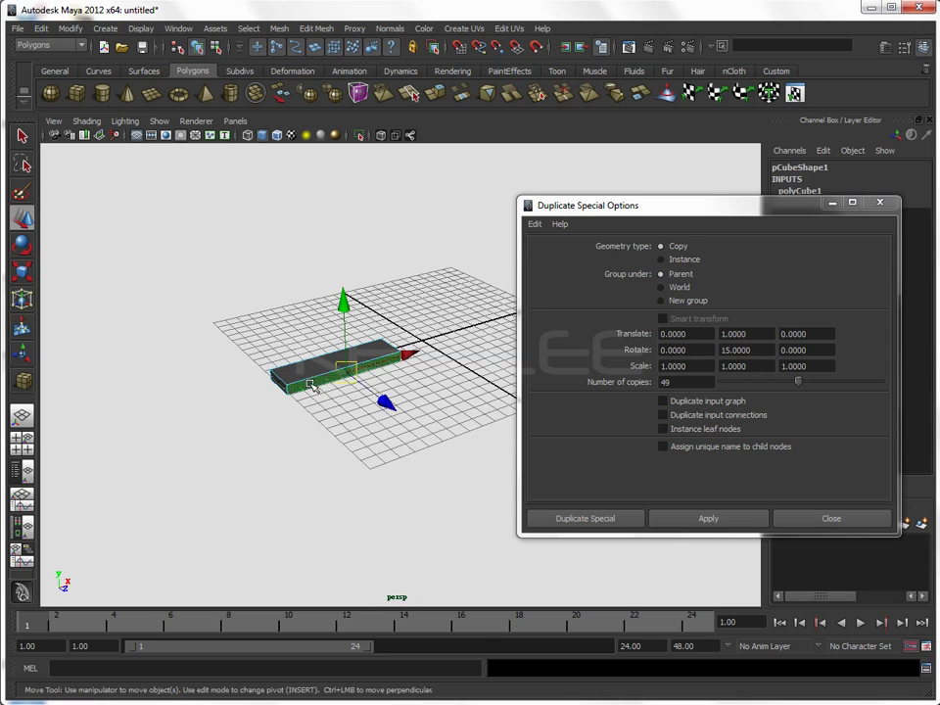
drag(338, 380, 377, 434)
key(ctrl+z)
key(ctrl+z)
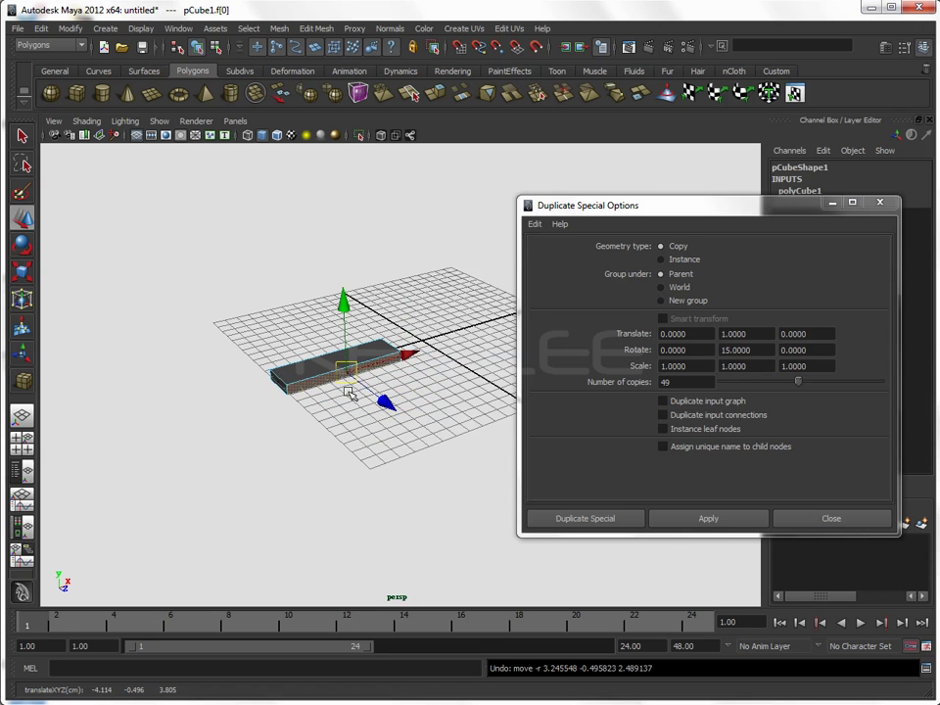
Scale down the slab's outer end face to taper it into a wedge
click(284, 387)
drag(344, 369, 305, 393)
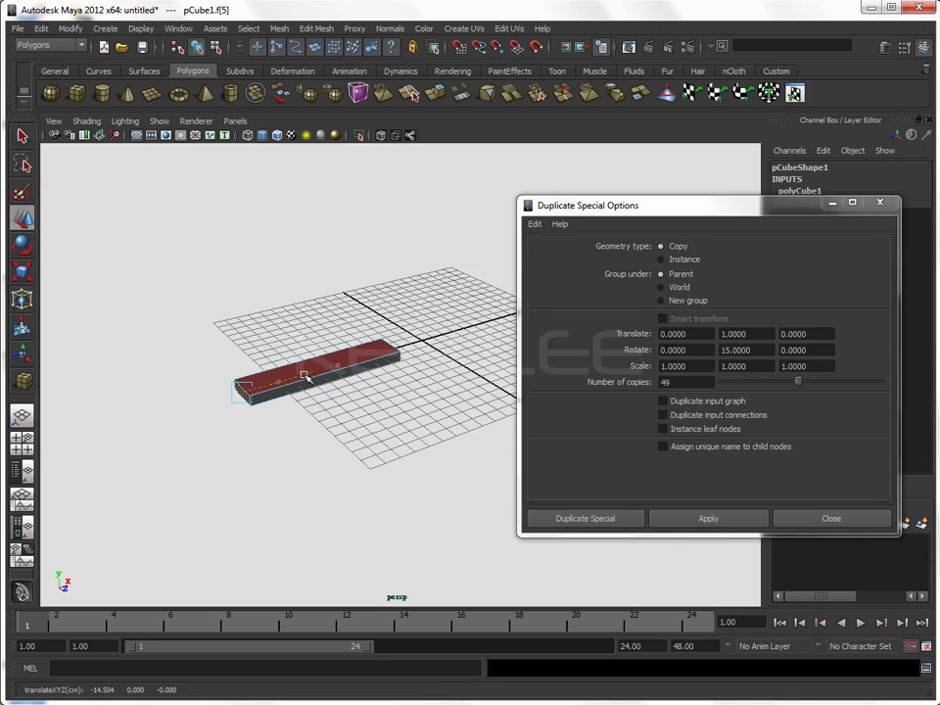
key(ctrl+z)
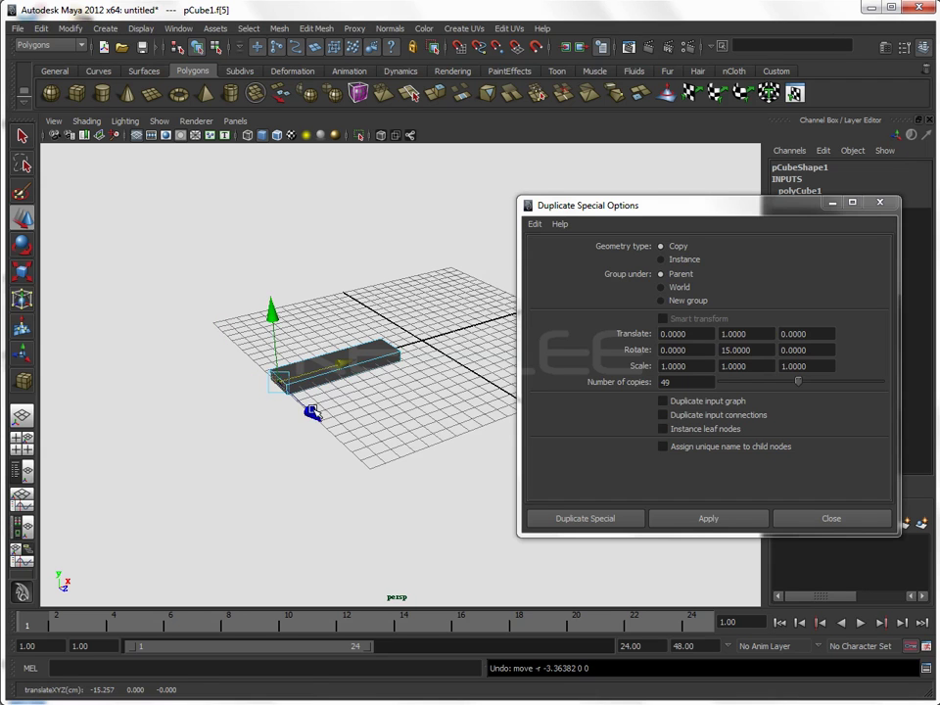
key(r)
drag(333, 433, 271, 351)
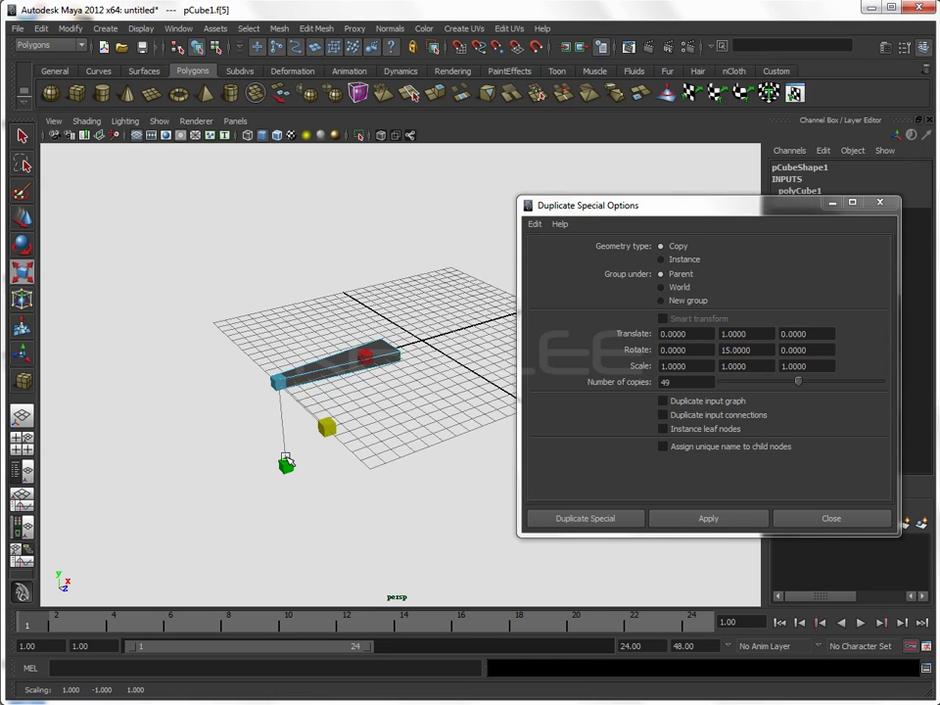
click(235, 439)
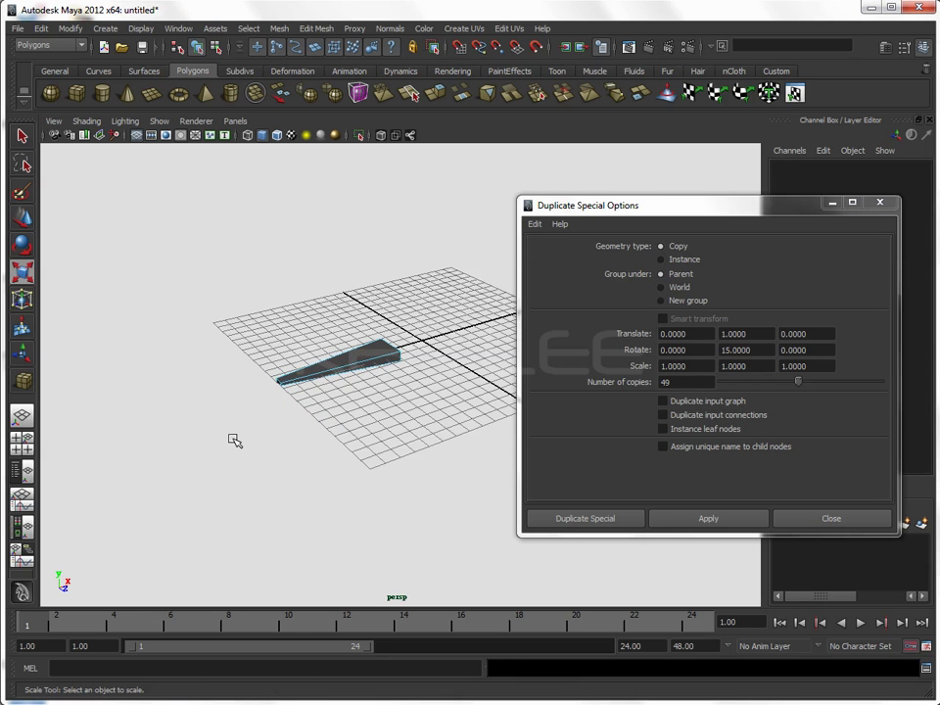
Return to object mode and select the whole wedge from a top-down view
key(F8)
mouse_move(346, 421)
alt+mouse_down()
mouse_move(300, 430)
mouse_move(305, 455)
mouse_move(363, 442)
mouse_move(360, 461)
mouse_move(357, 437)
mouse_move(332, 420)
mouse_move(325, 357)
mouse_move(308, 369)
mouse_move(367, 393)
alt+mouse_up()
click(331, 380)
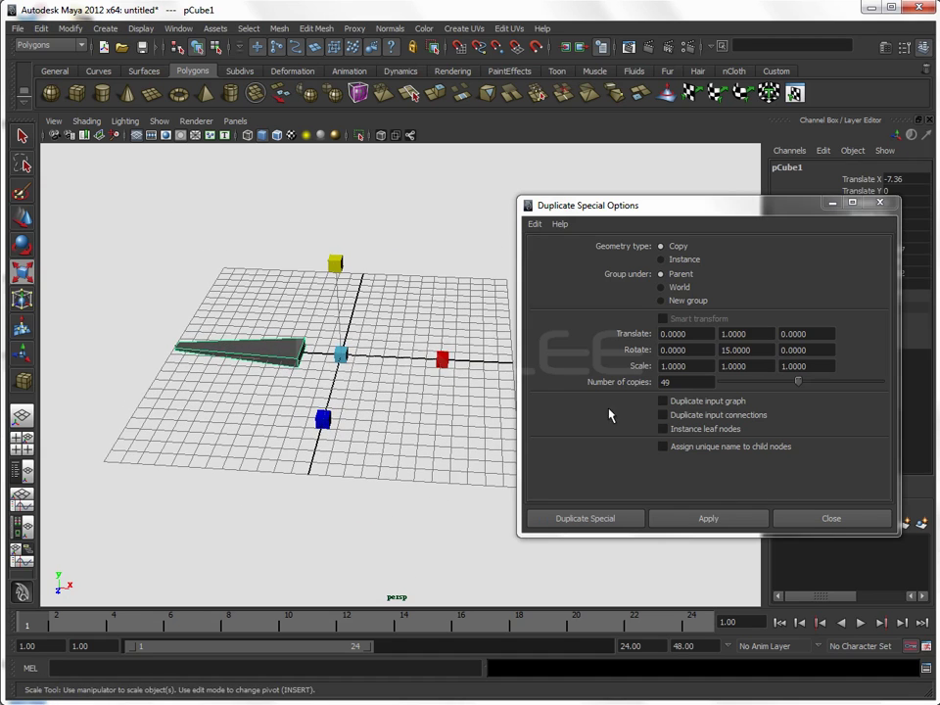
Duplicate Special the wedge with Translate Y 0, Rotate Y 10 and 35 copies
double_click(754, 333)
text(0)
double_click(755, 353)
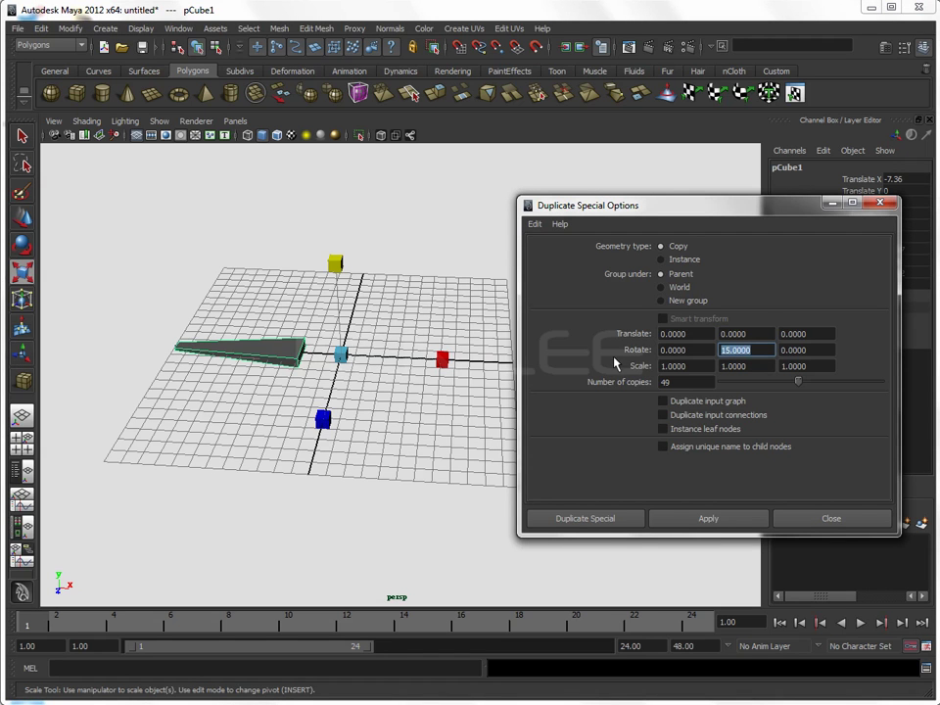
text(10)
key(Tab)
key(Tab)
key(Tab)
text(35)
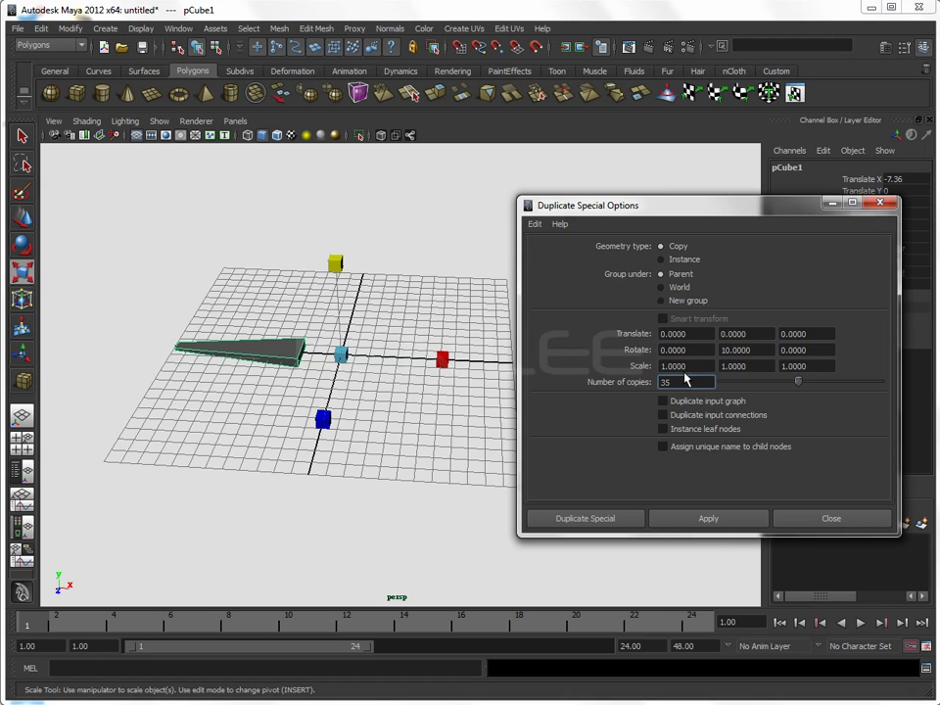
double_click(759, 349)
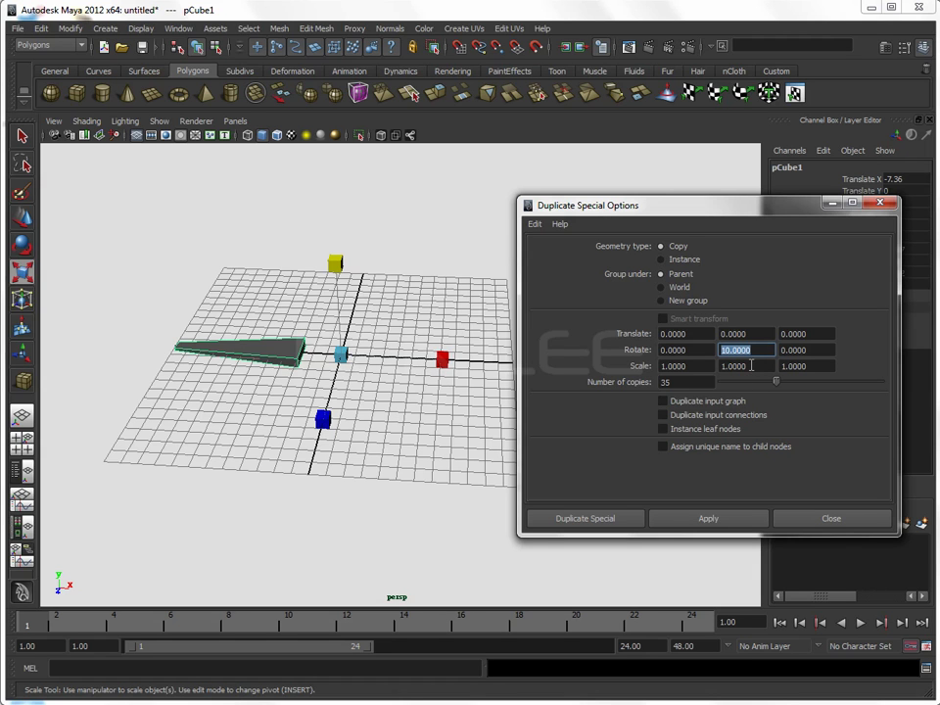
click(689, 383)
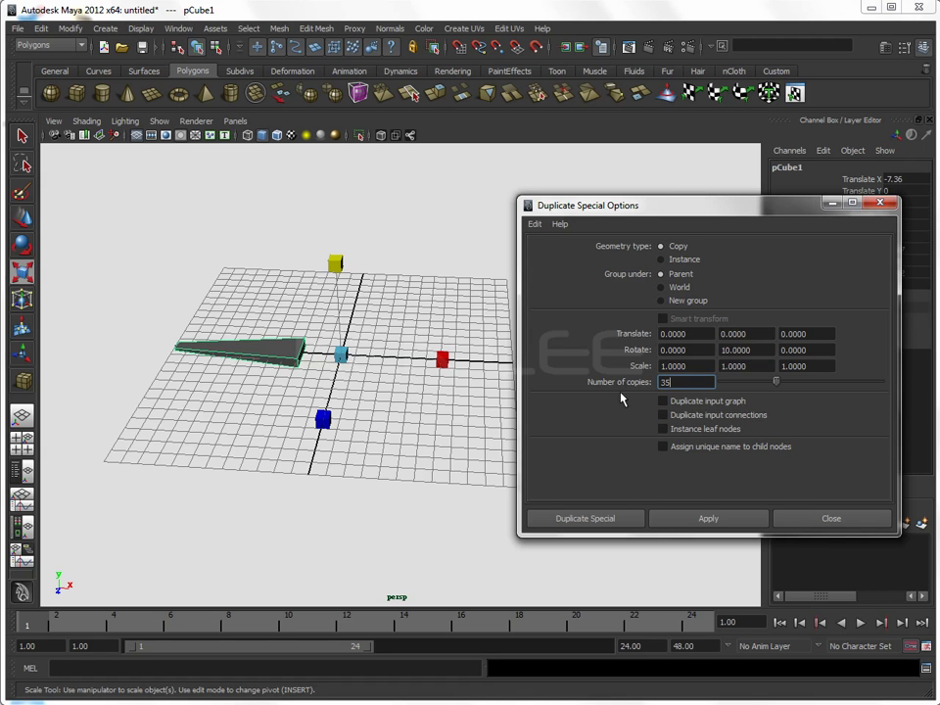
click(728, 521)
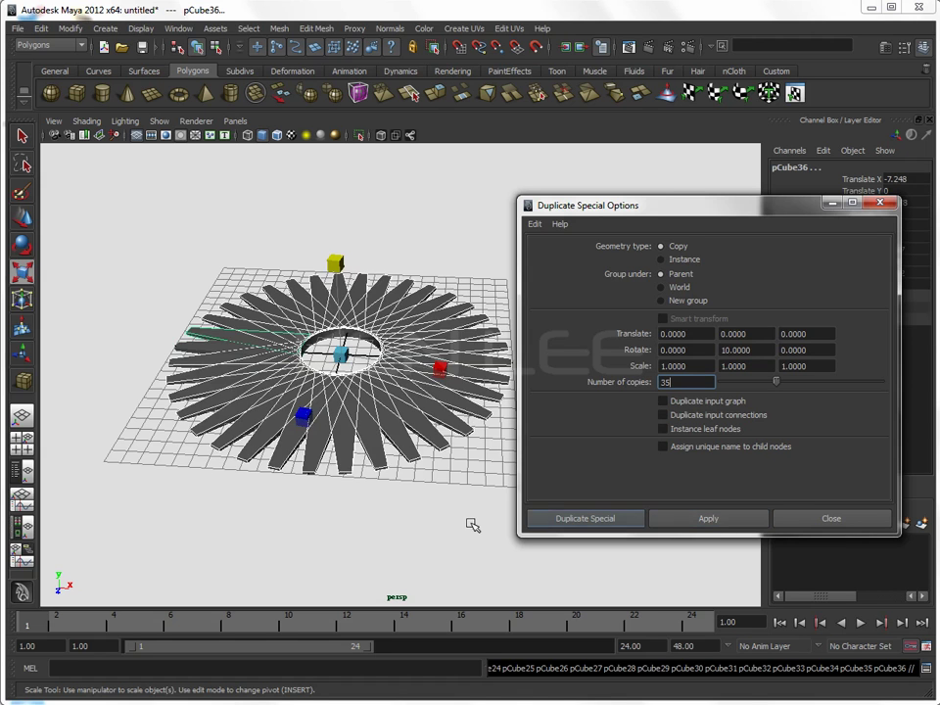
Undo the duplication to remove the 35 wedge copies
key(ctrl+z)
key(ctrl+z)
key(shift+z)
key(ctrl+z)
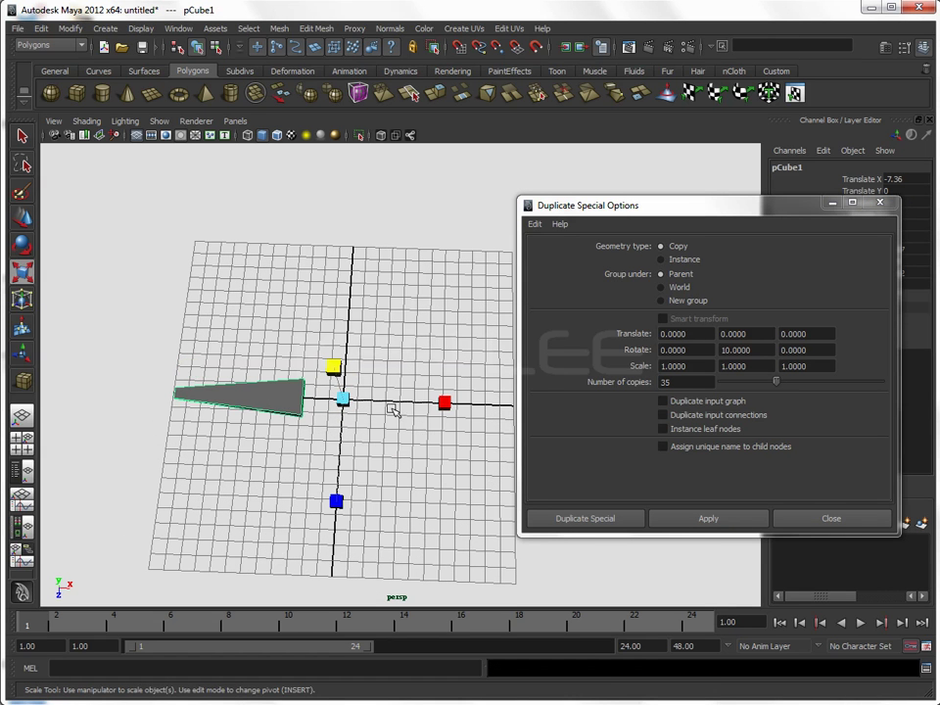
key(w)
Select all the wedge's vertices, scale them narrower along X and move them outward
click(416, 402)
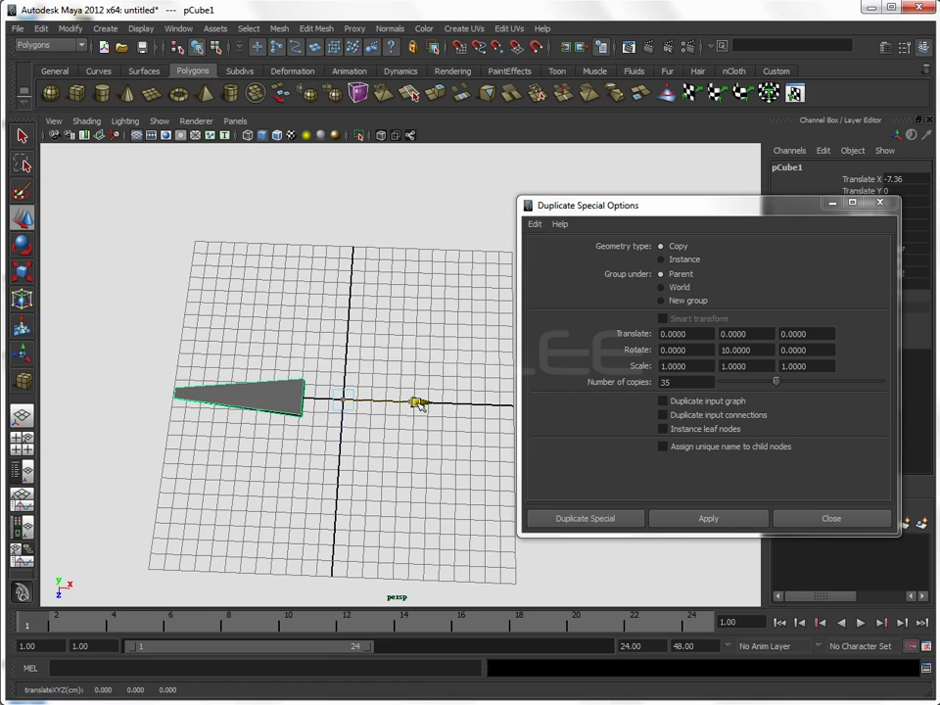
right_drag(255, 397, 193, 394)
mouse_move(143, 353)
mouse_down()
mouse_move(226, 382)
mouse_move(296, 435)
mouse_up()
key(r)
drag(136, 391, 189, 392)
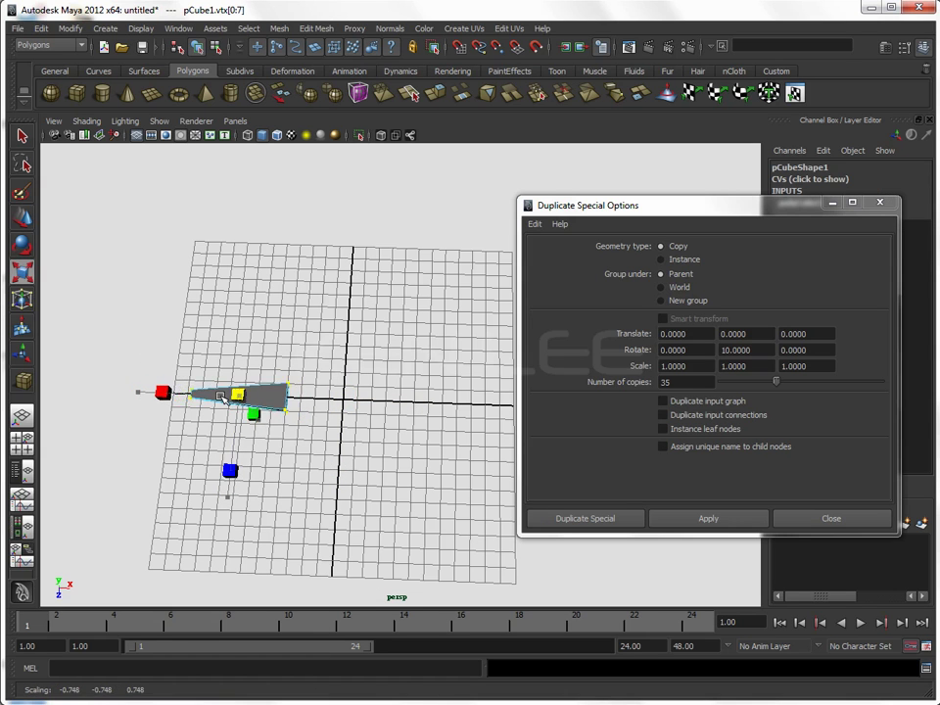
key(w)
drag(317, 406, 277, 404)
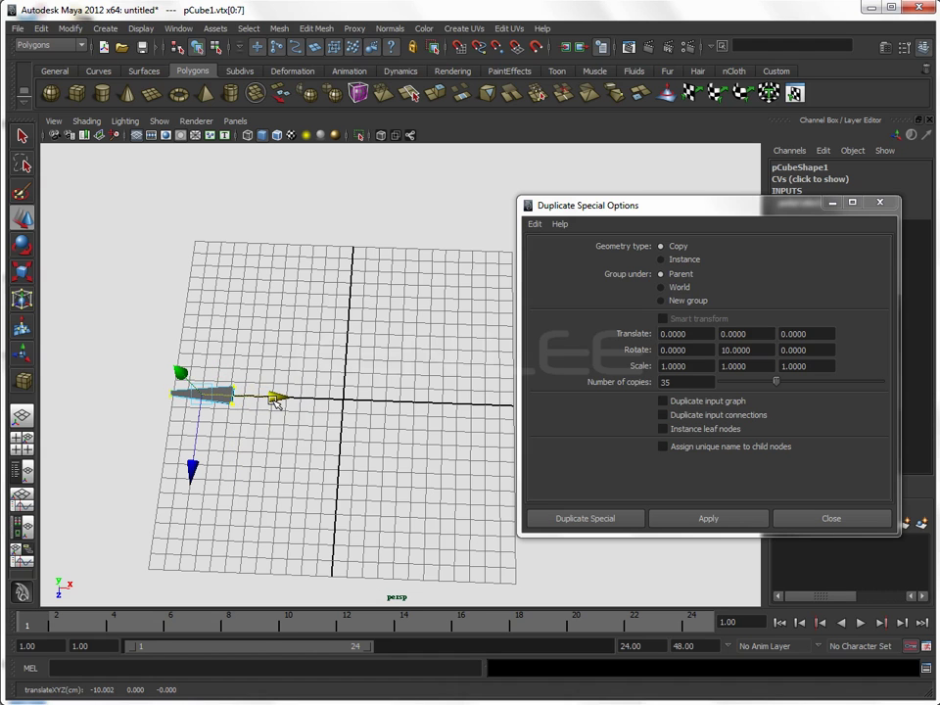
Reselect the whole wedge and reapply Duplicate Special to rebuild the 35-copy ring
alt+drag(266, 447, 241, 413)
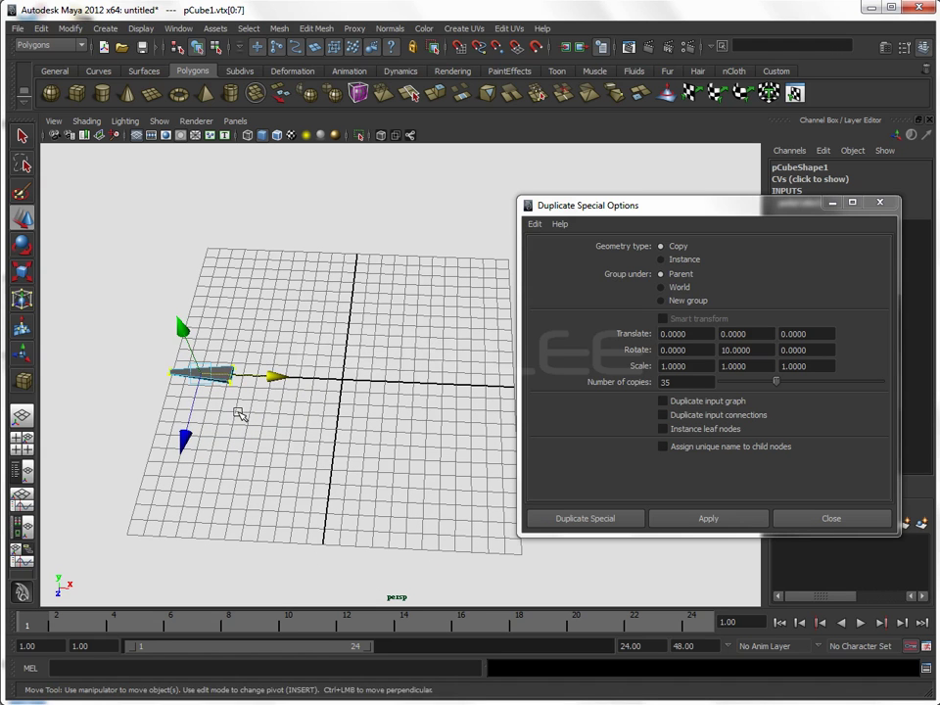
click(241, 414)
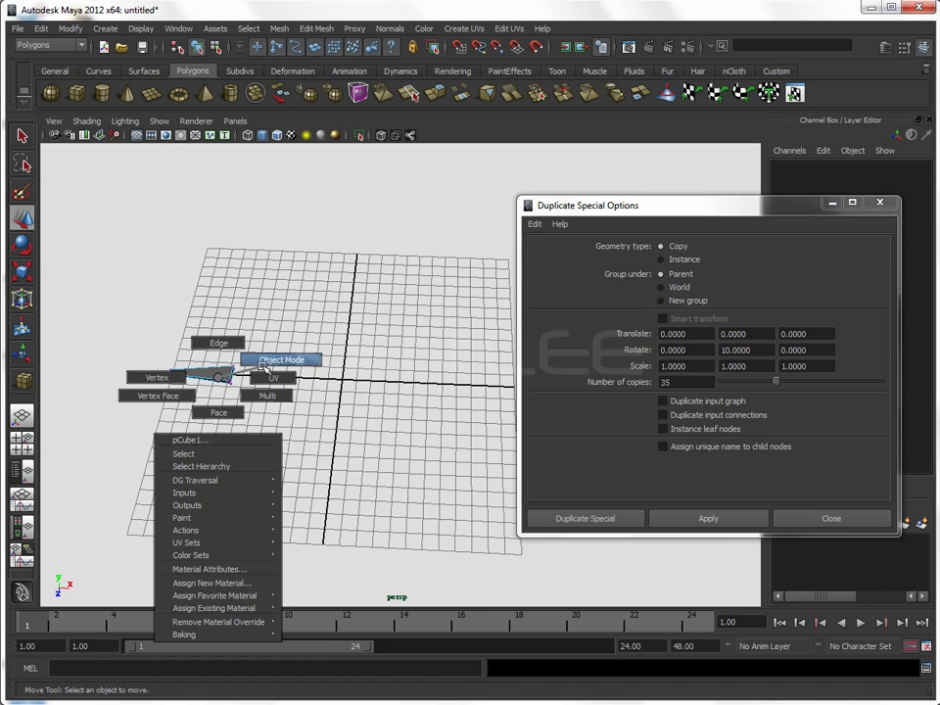
right_drag(219, 377, 286, 359)
click(218, 377)
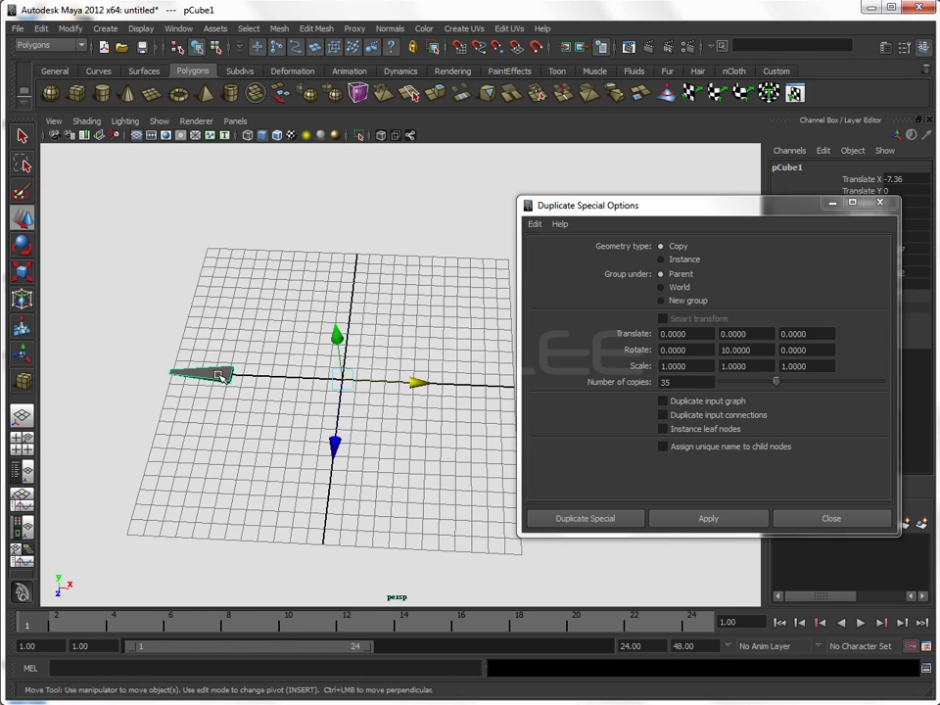
click(730, 519)
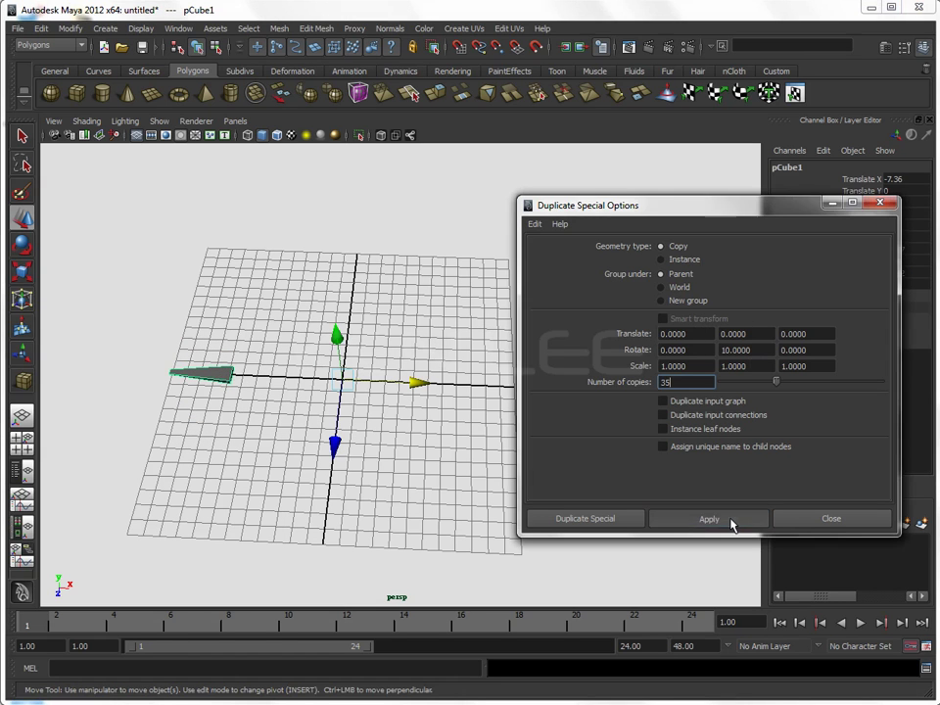
click(301, 415)
mouse_move(391, 396)
alt+mouse_down()
mouse_move(364, 379)
mouse_move(395, 384)
alt+mouse_up()
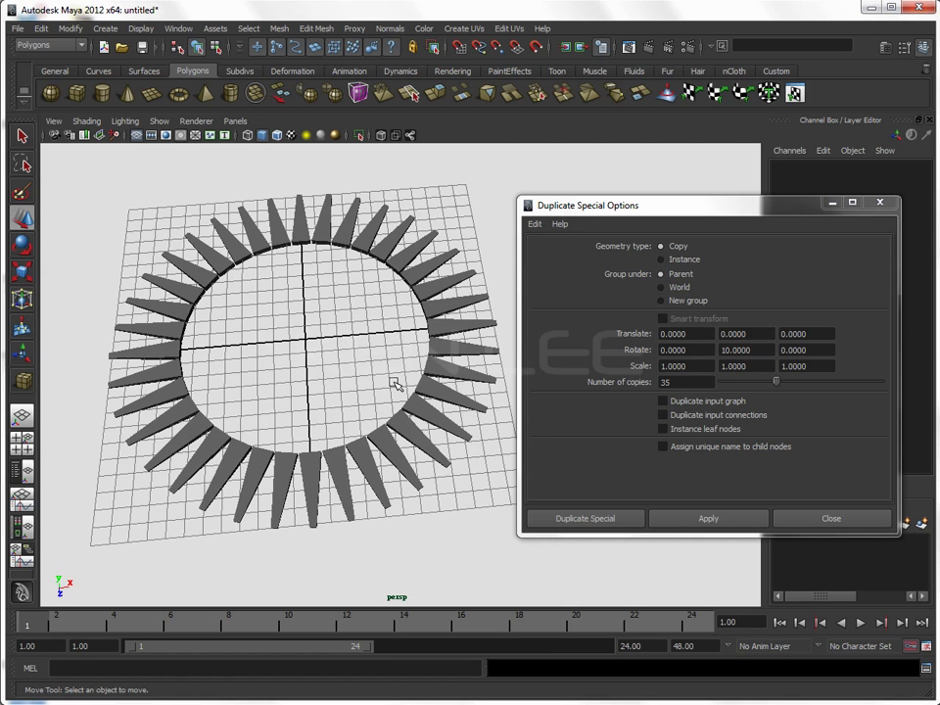